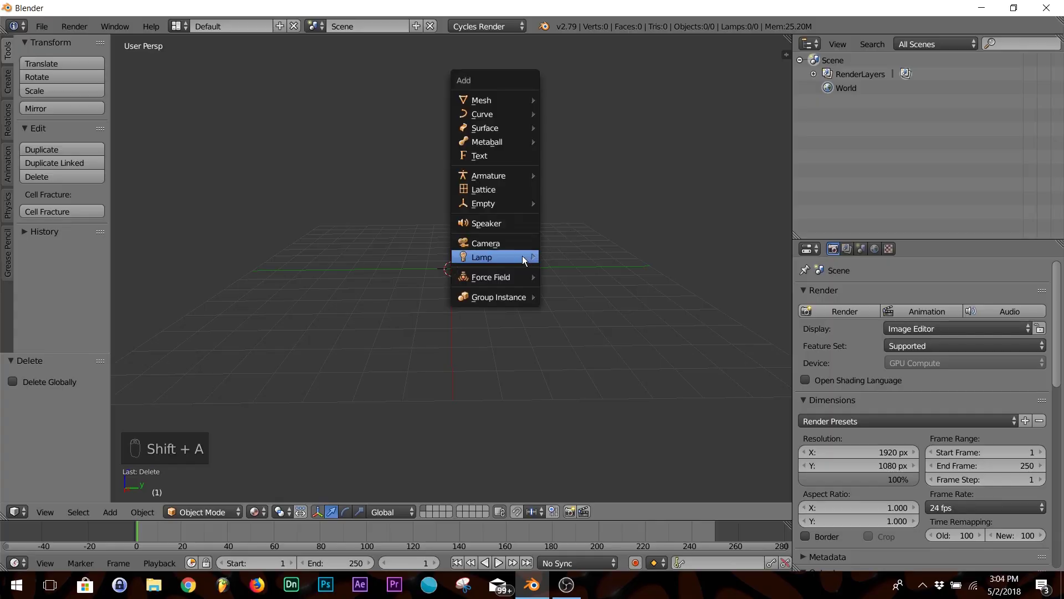
Add a plane mesh at the scene origin and orbit to look down on it.
mouse_move(496, 100)
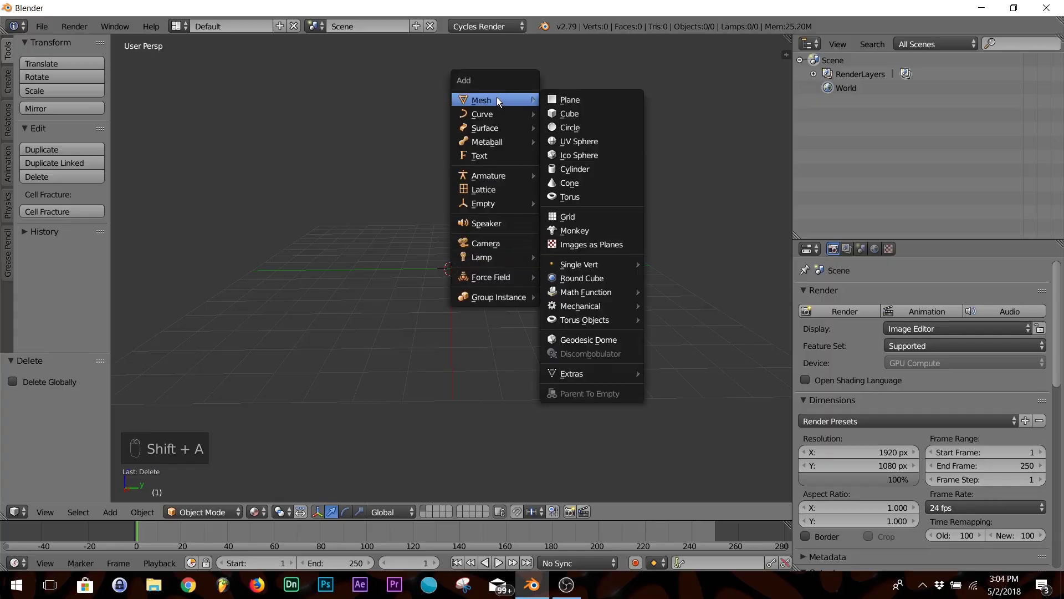
click(577, 95)
middle_drag(511, 194, 513, 296)
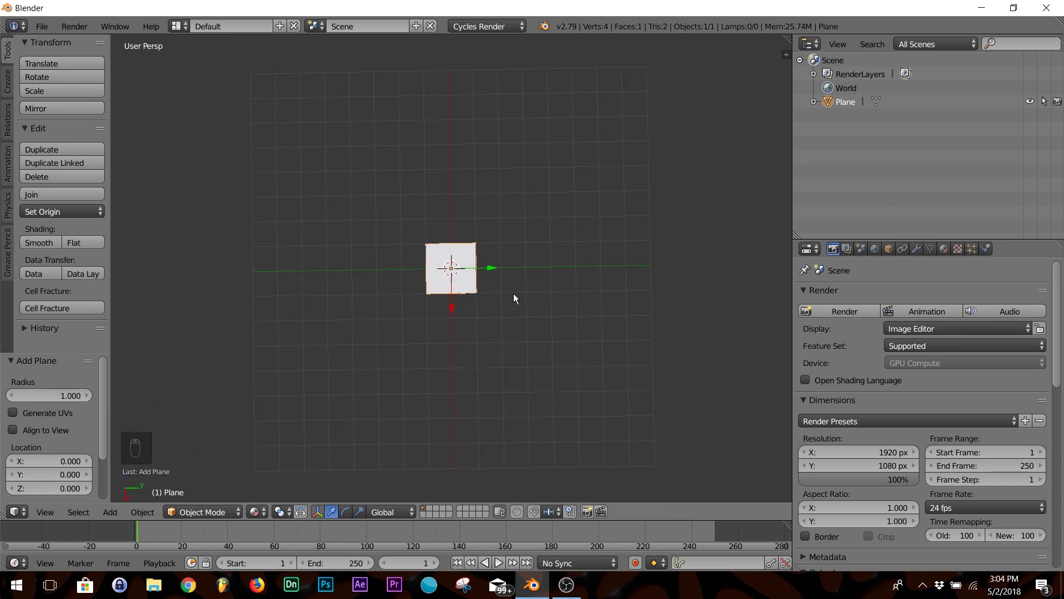
key(shift+a)
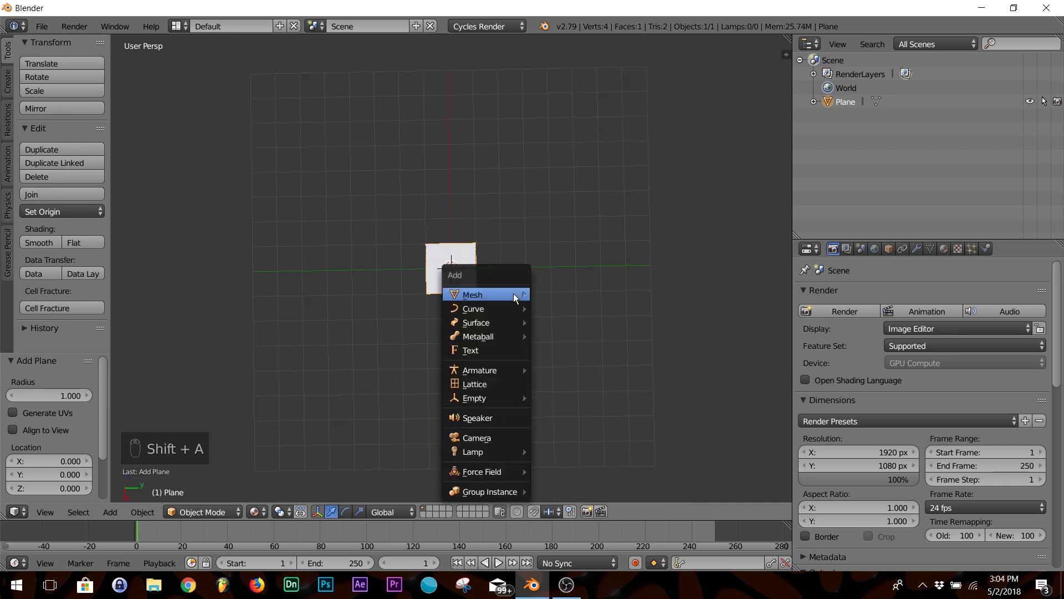
Add a camera aligned to the view and scale the plane by 7.191 to fill it.
click(491, 439)
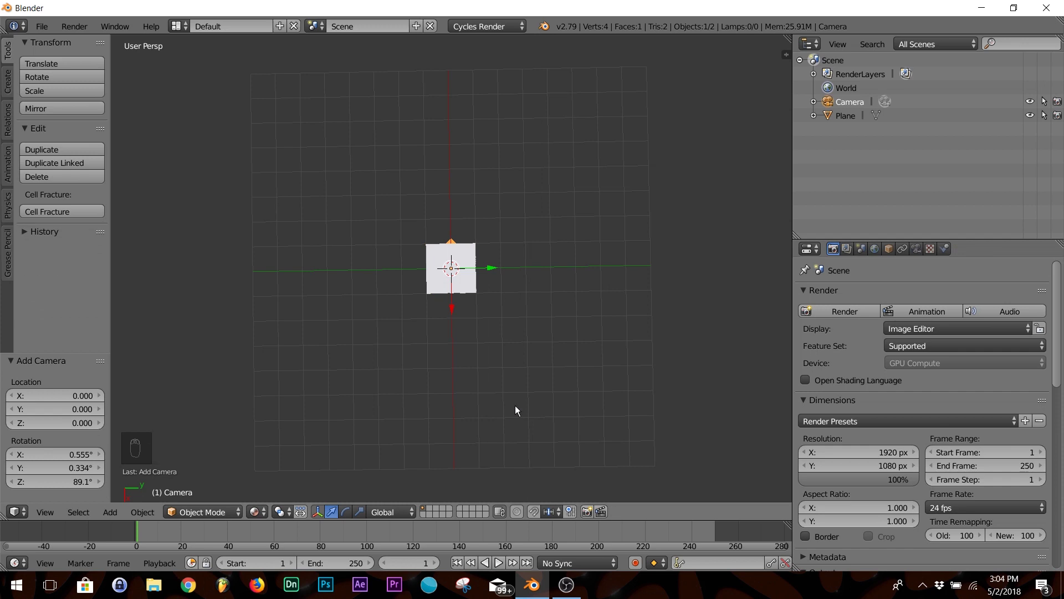
key(ctrl+alt+KP_0)
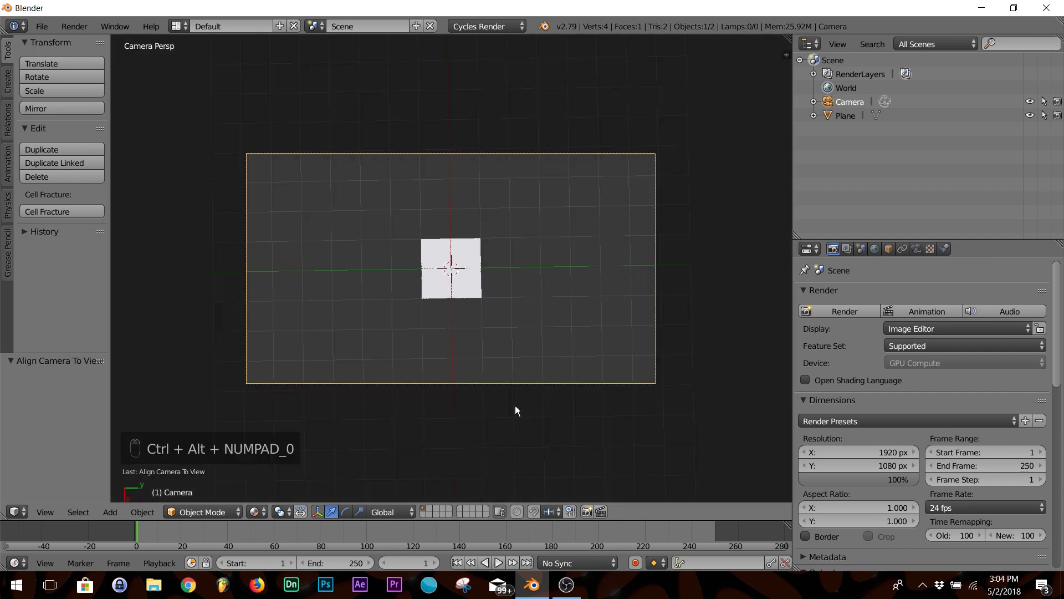
right_click(475, 289)
key(s)
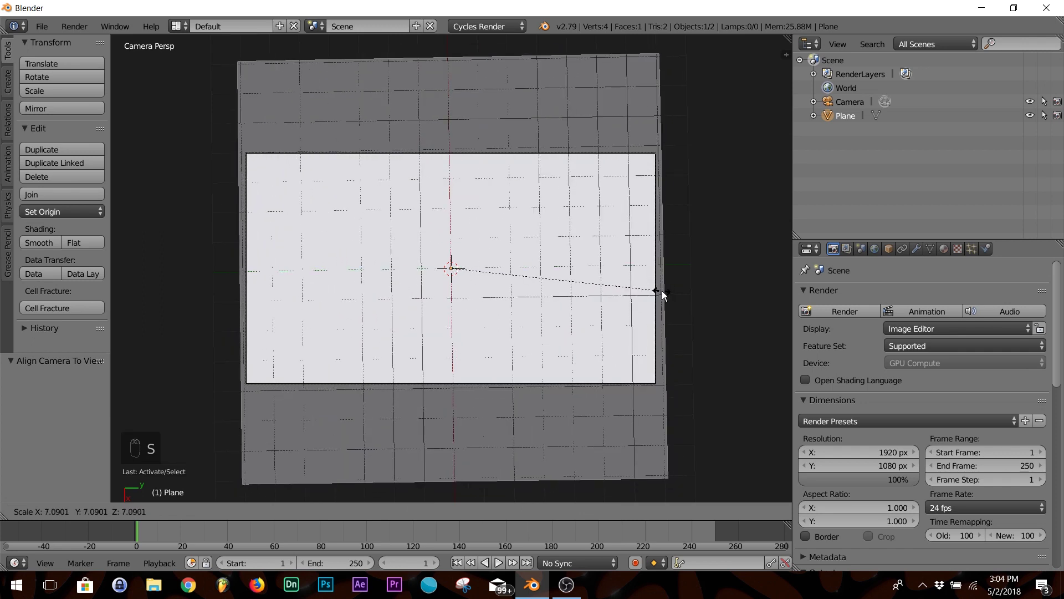
click(665, 297)
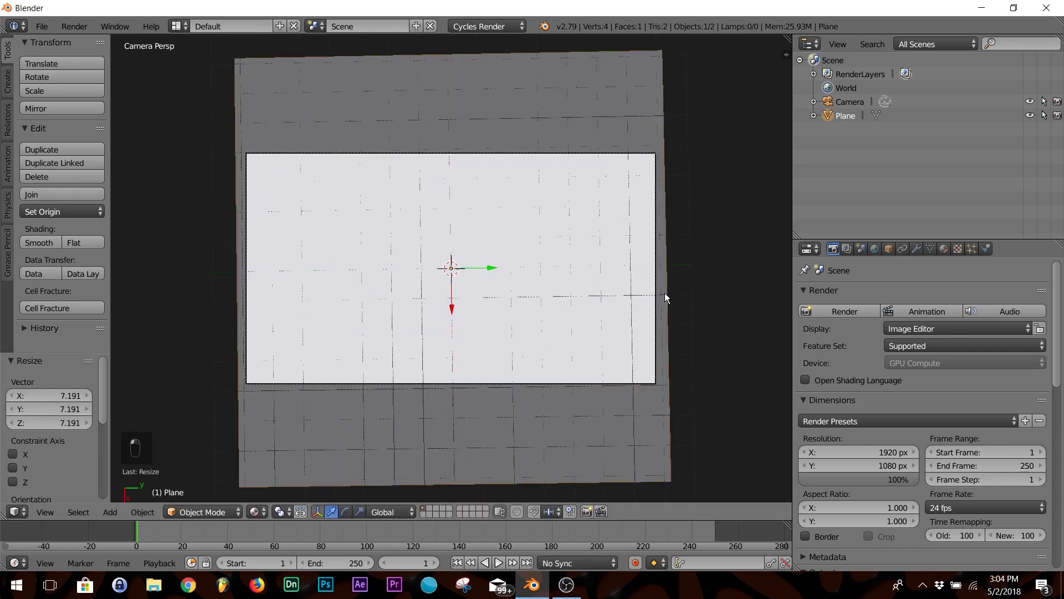
scroll(665, 298, up, 1)
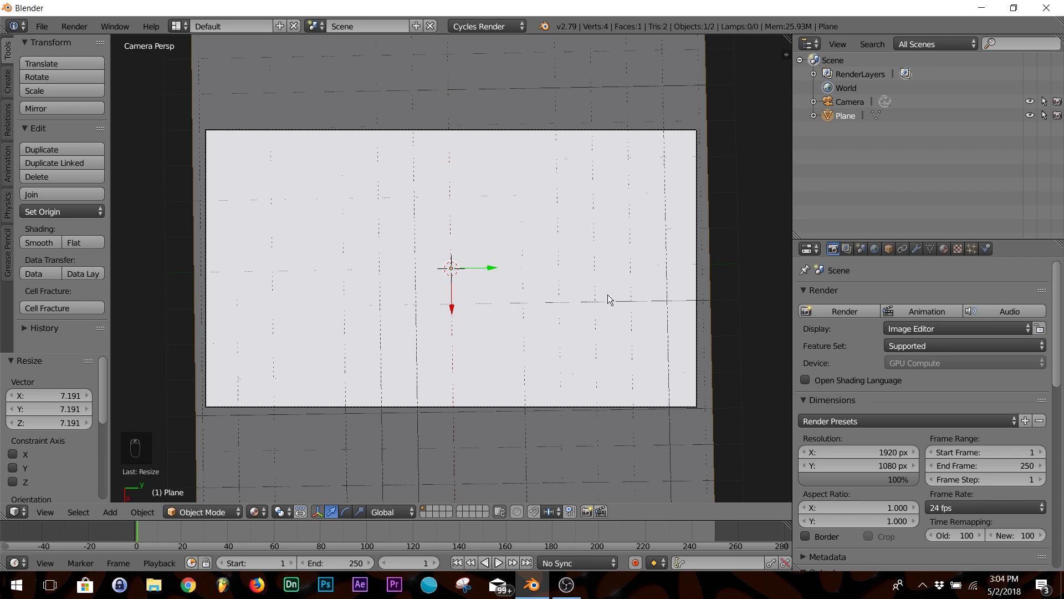
key(Tab)
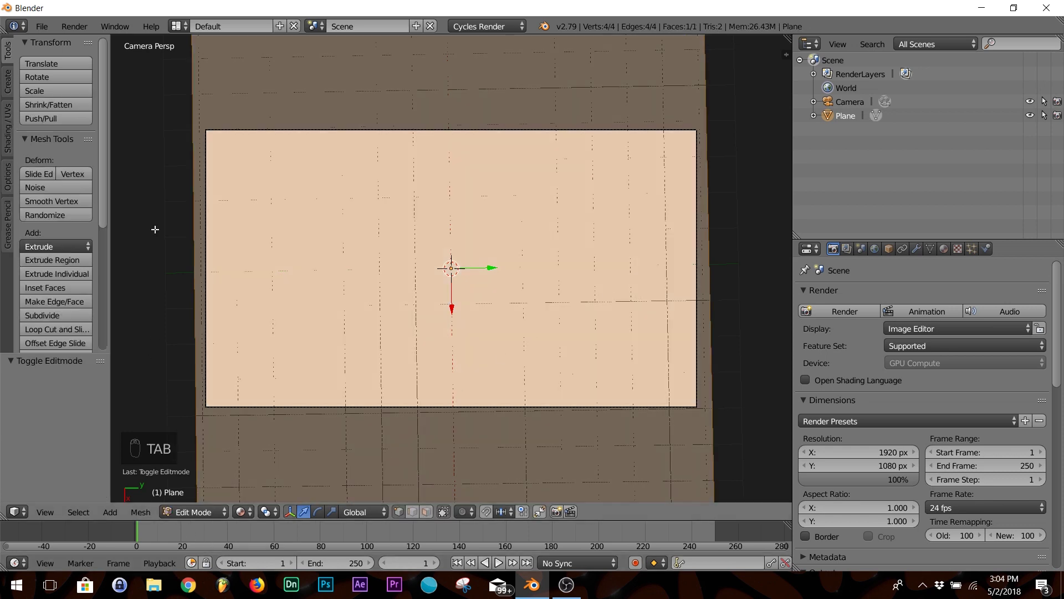
Subdivide the plane's mesh in Edit Mode with 60 cuts.
key(w)
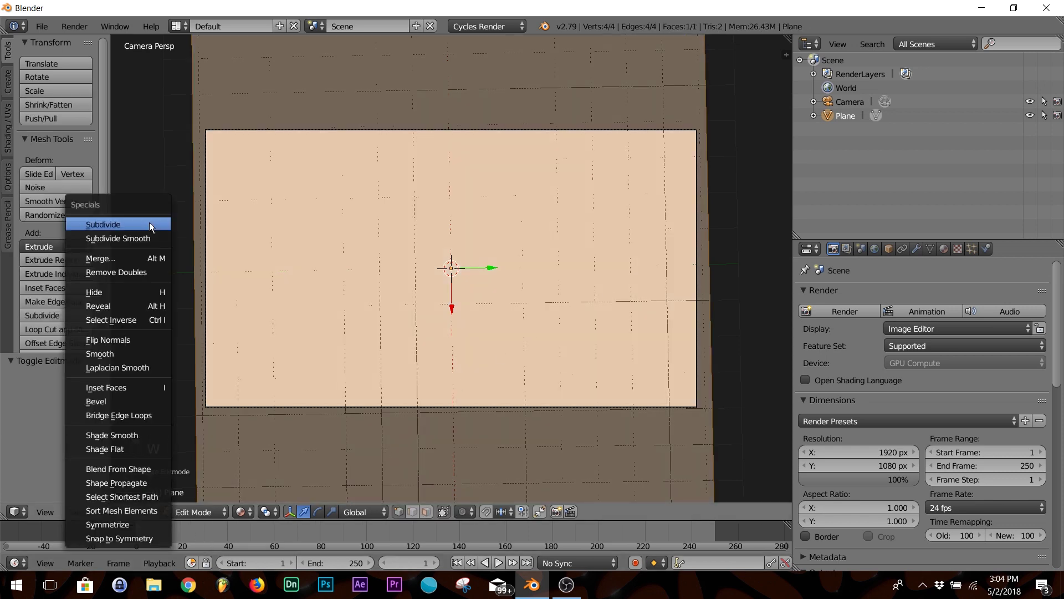
click(151, 225)
click(42, 397)
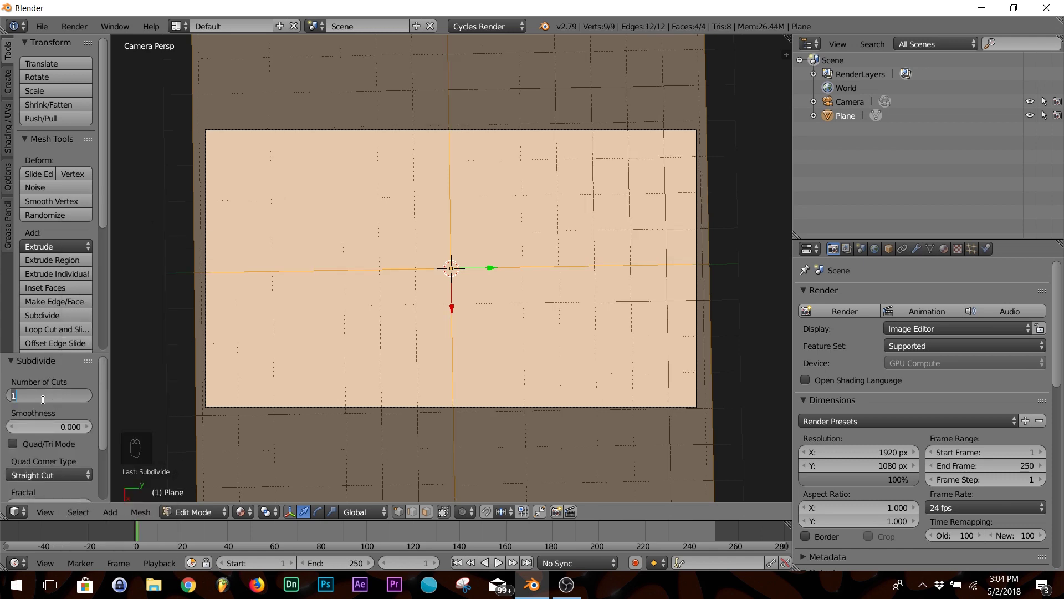
text(60)
key(Return)
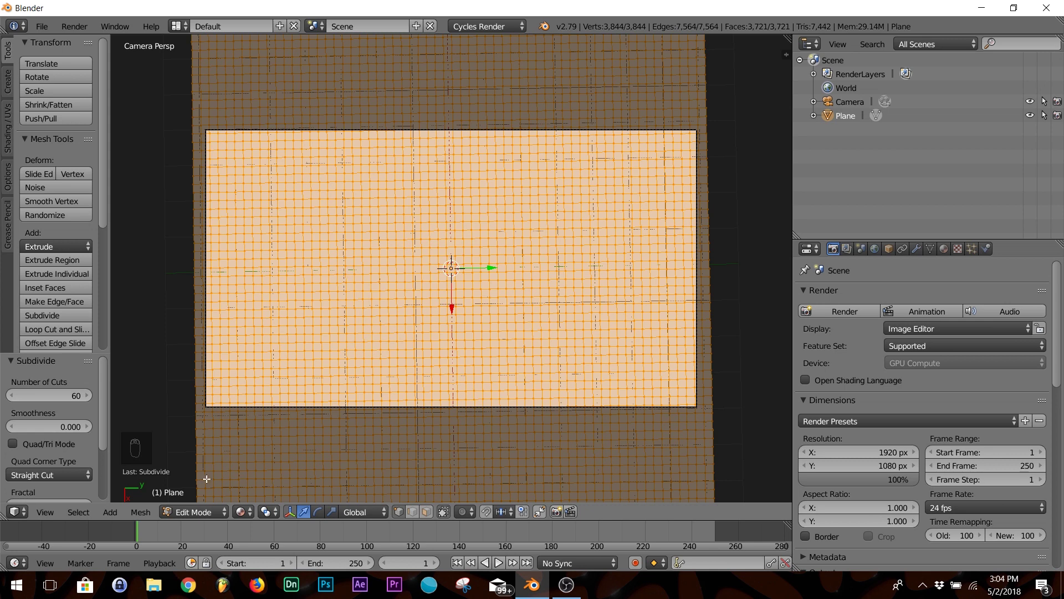
click(146, 514)
Decimate the plane's geometry to a 0.040 ratio and return to Object Mode.
mouse_move(189, 277)
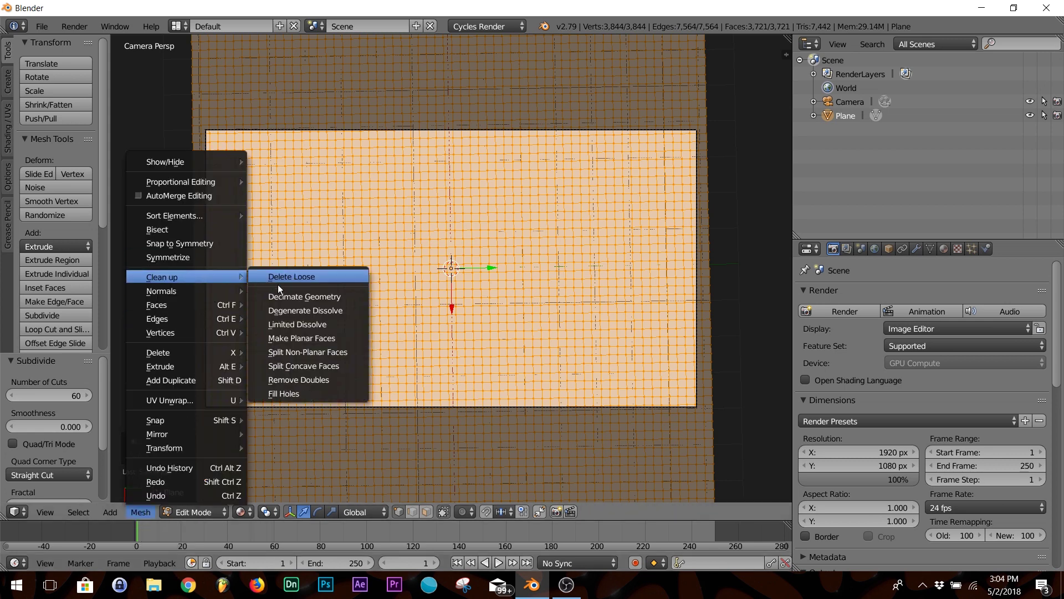
click(303, 299)
drag(55, 381, 101, 382)
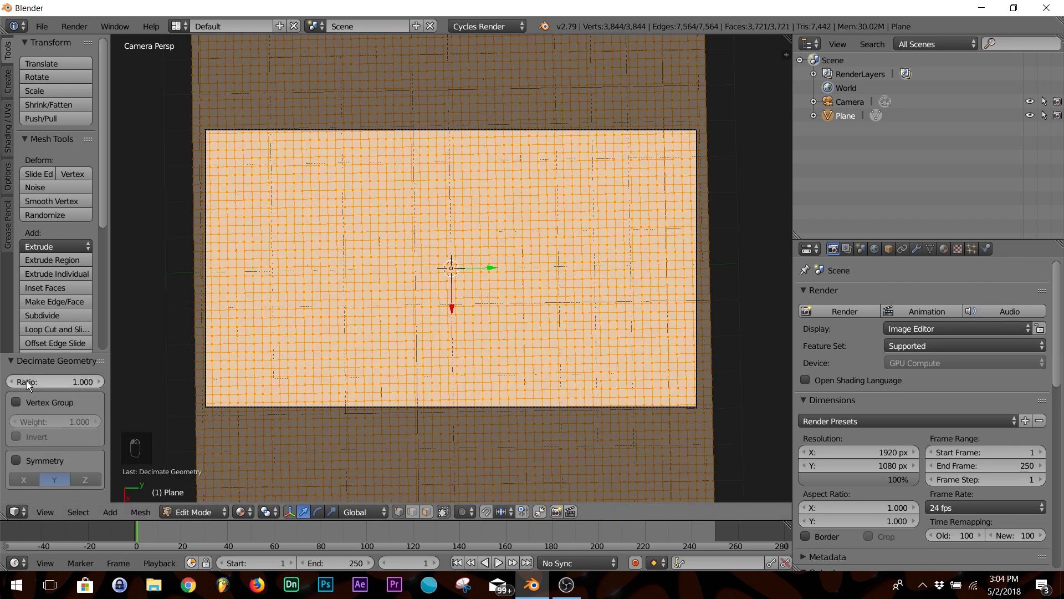
drag(64, 384, 19, 384)
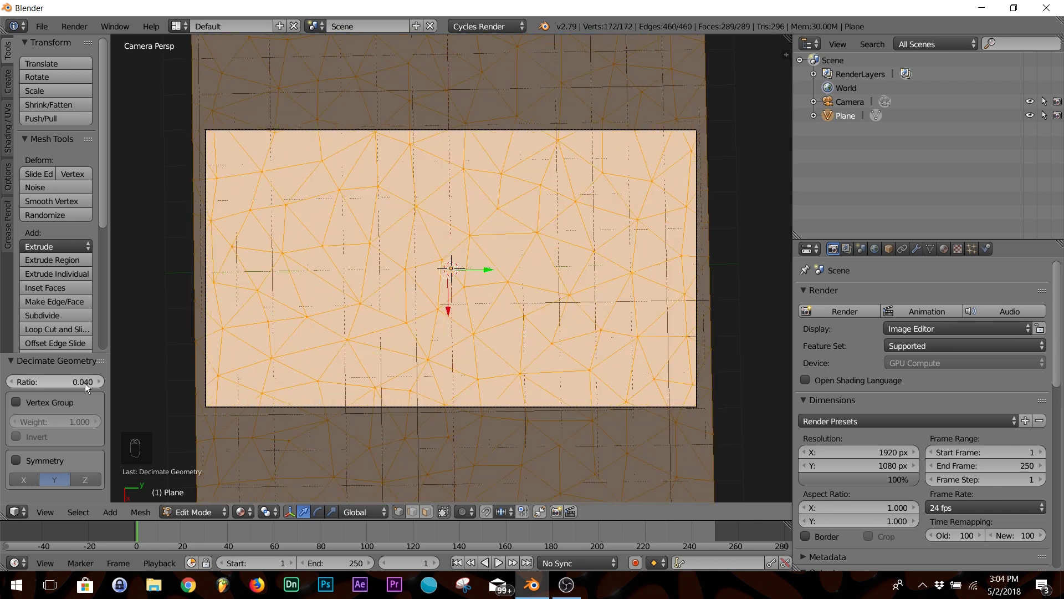
key(Tab)
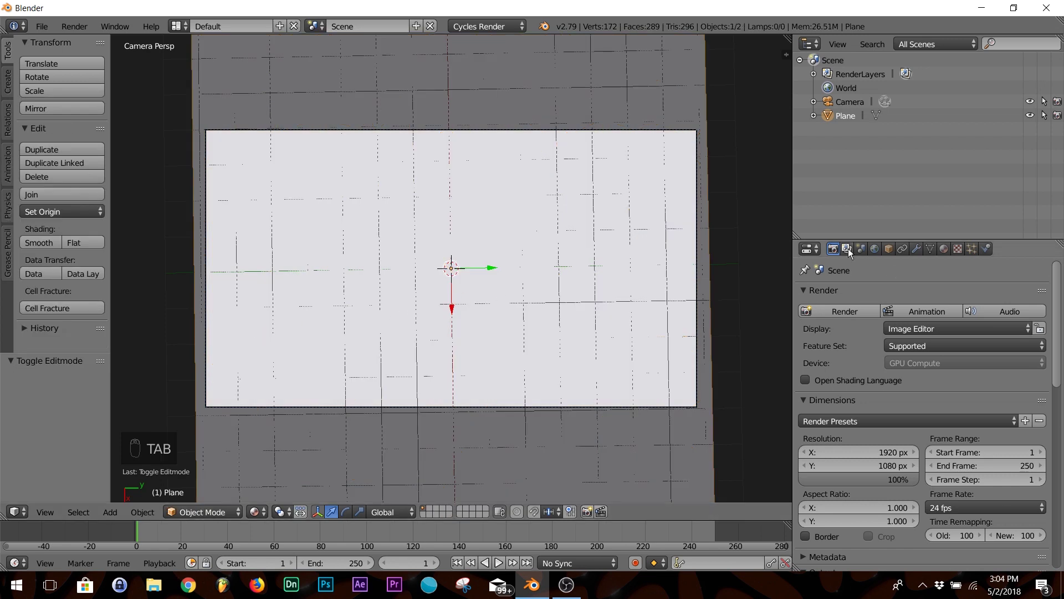
Add a Wireframe modifier to the plane with a thickness of 0.0113.
click(915, 250)
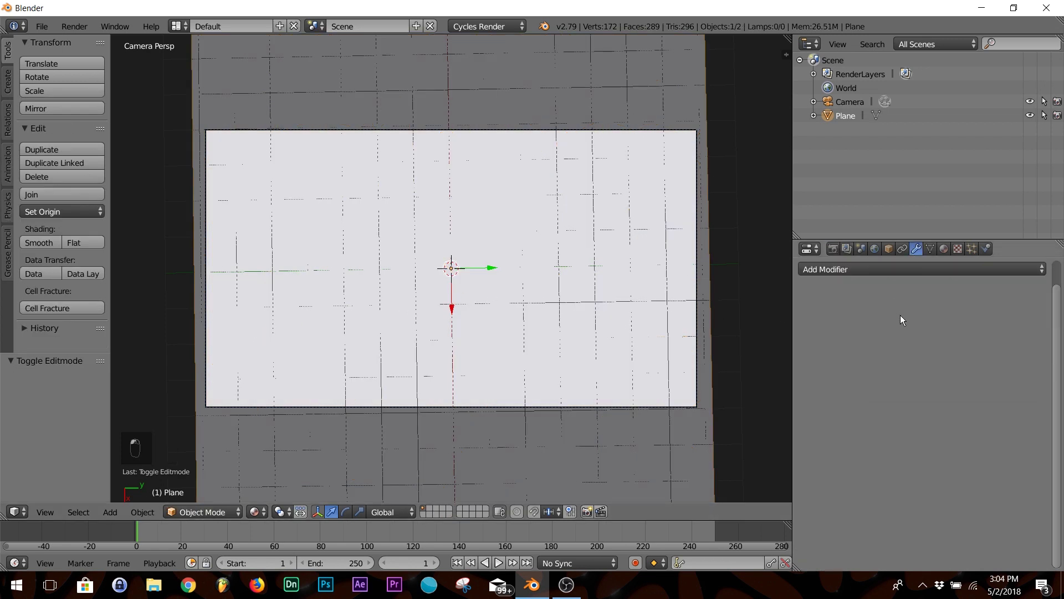
click(860, 295)
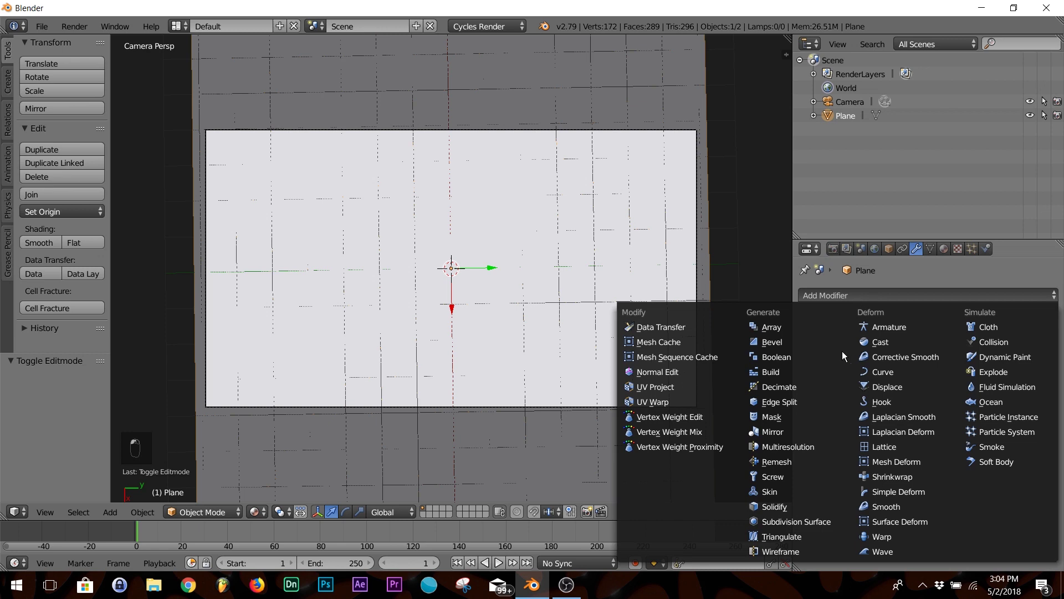
click(789, 549)
mouse_move(902, 358)
mouse_down()
mouse_move(873, 358)
mouse_move(897, 357)
mouse_up()
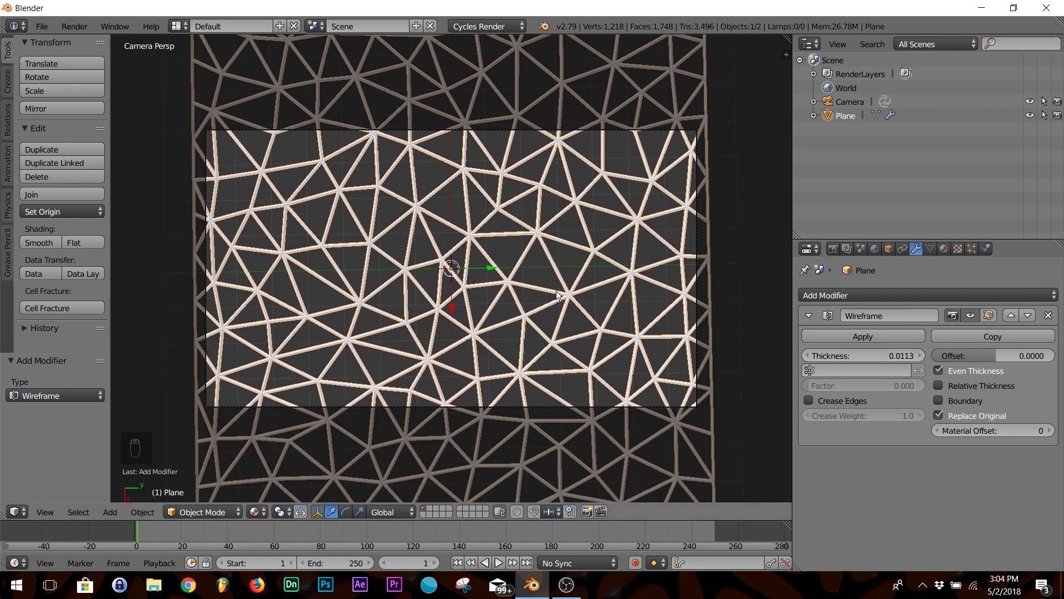
Add a Bevel modifier and move it above the Wireframe in the stack.
click(859, 293)
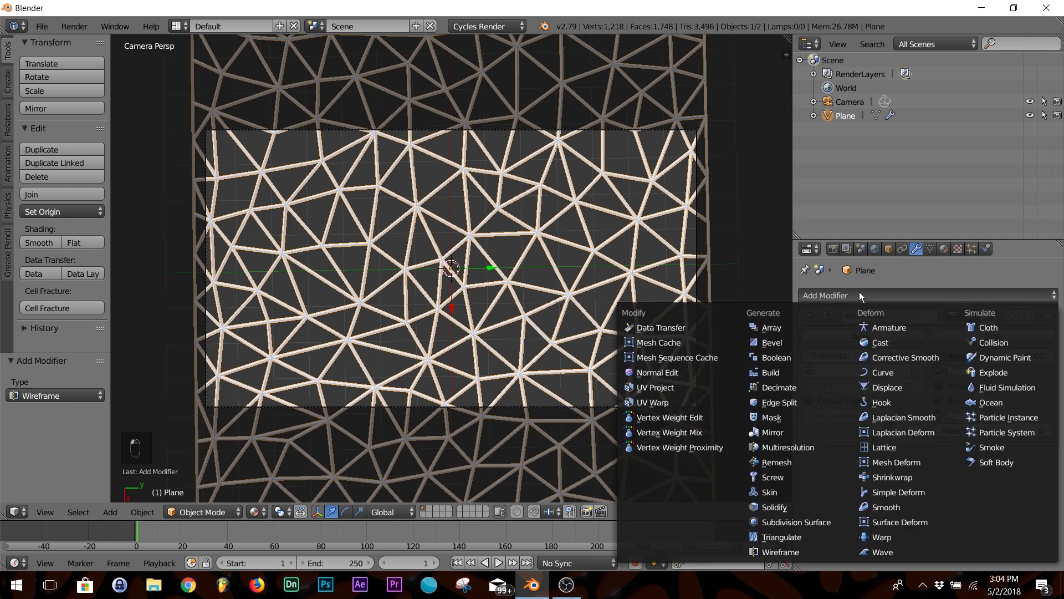
click(774, 342)
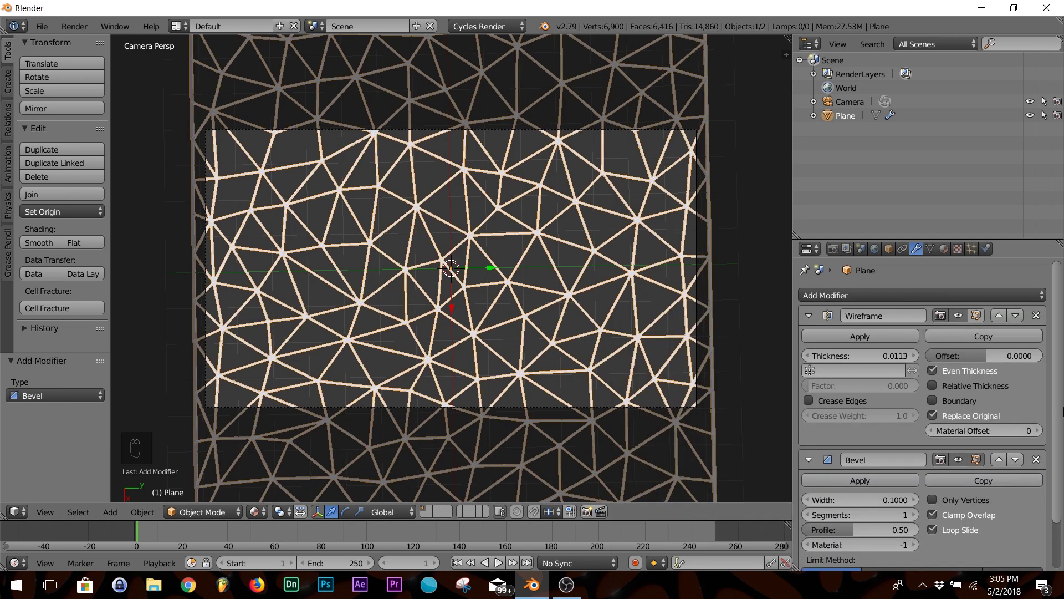
click(997, 459)
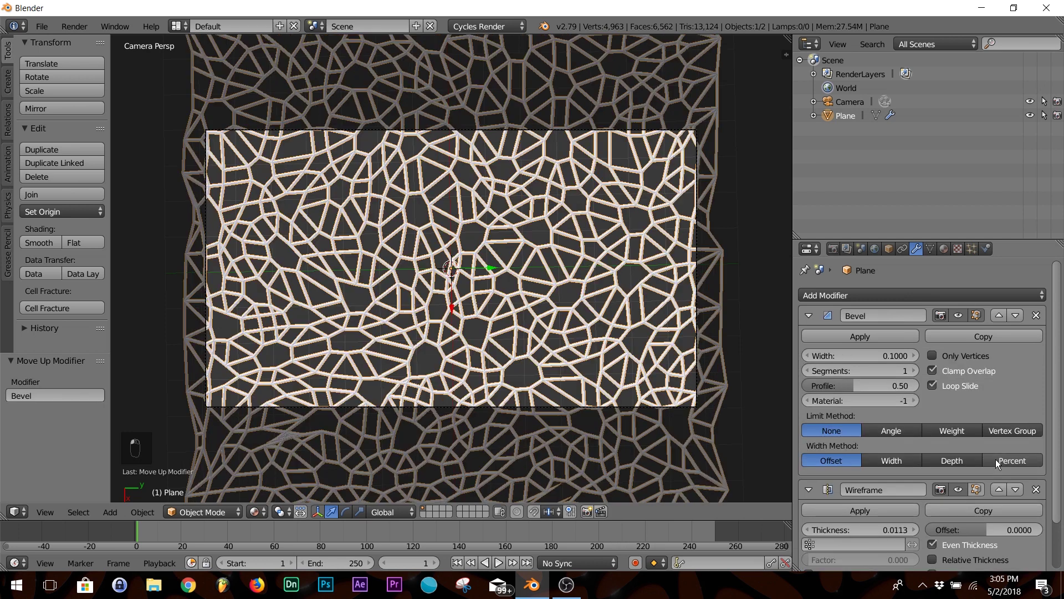
click(863, 290)
Add a Subdivision Surface modifier with render level 4 and viewport level 2.
click(794, 517)
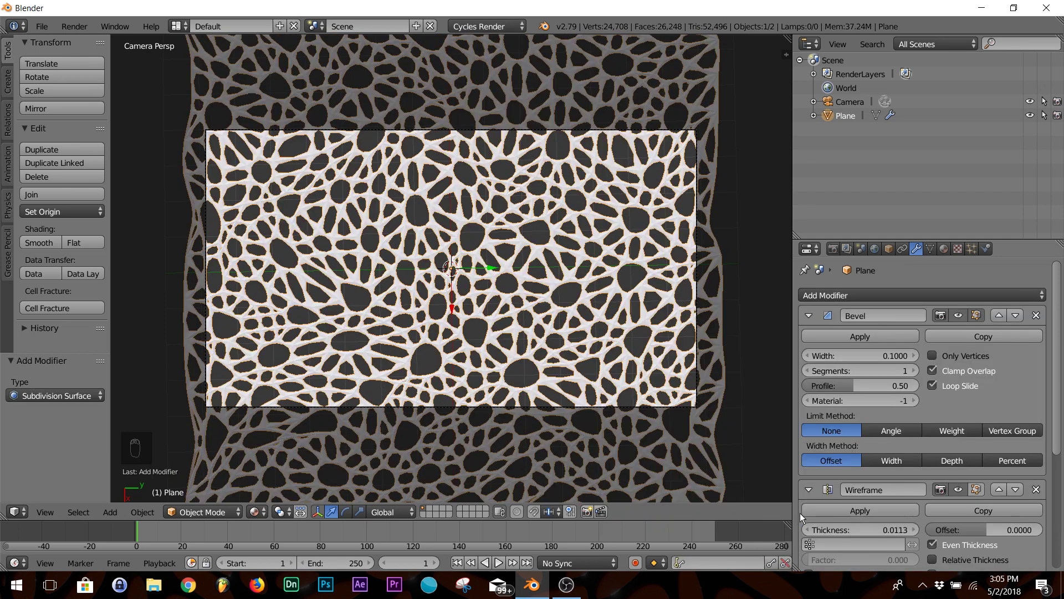
scroll(947, 429, down, 8)
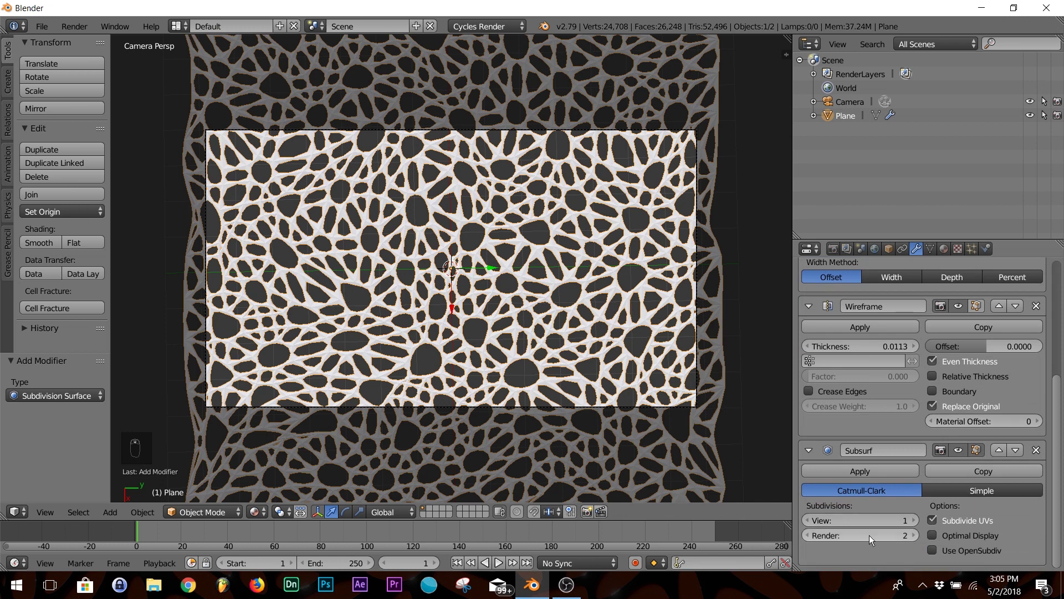
click(869, 534)
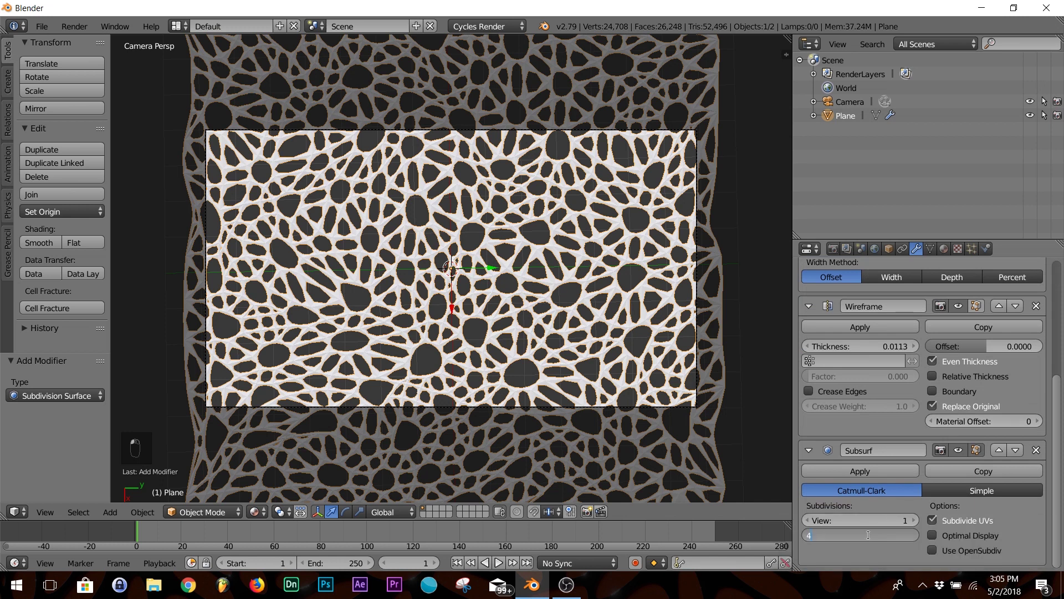
key(Return)
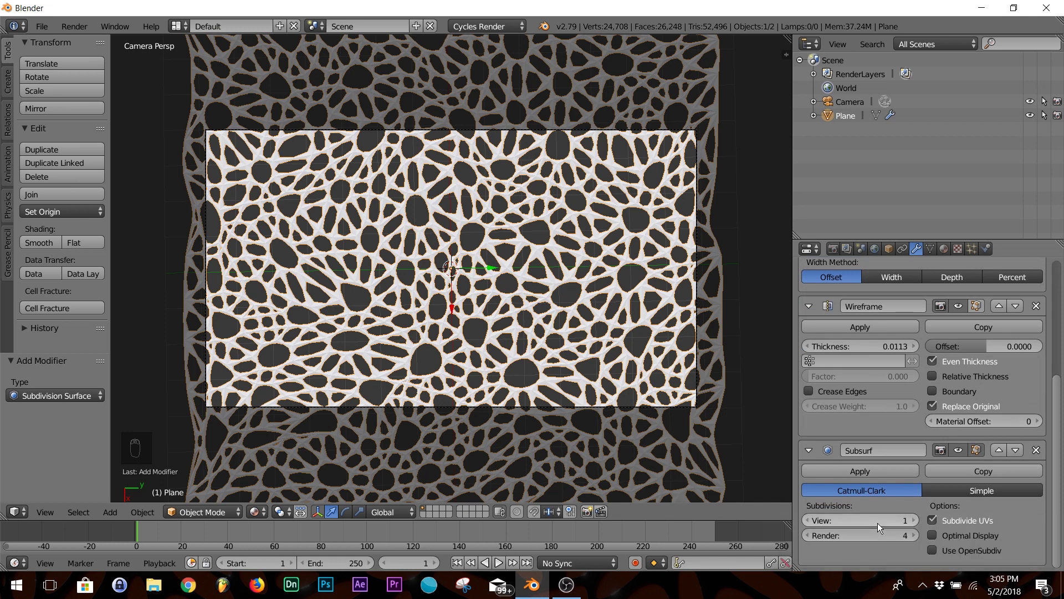
click(914, 520)
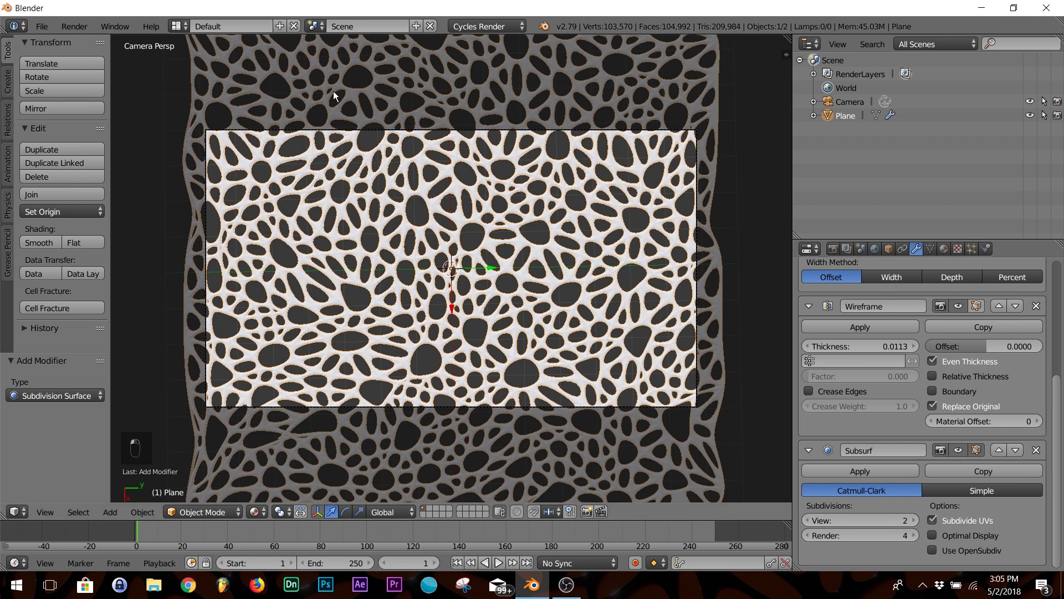
Set the Wireframe's material offset to 1 and turn off Replace Original.
scroll(436, 221, up, 1)
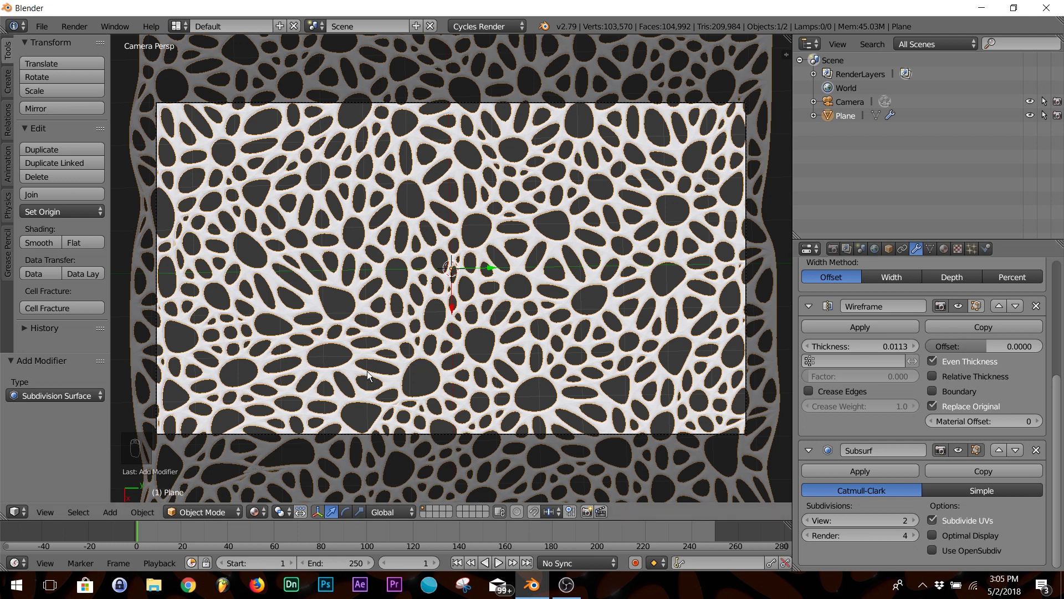
scroll(984, 401, up, 2)
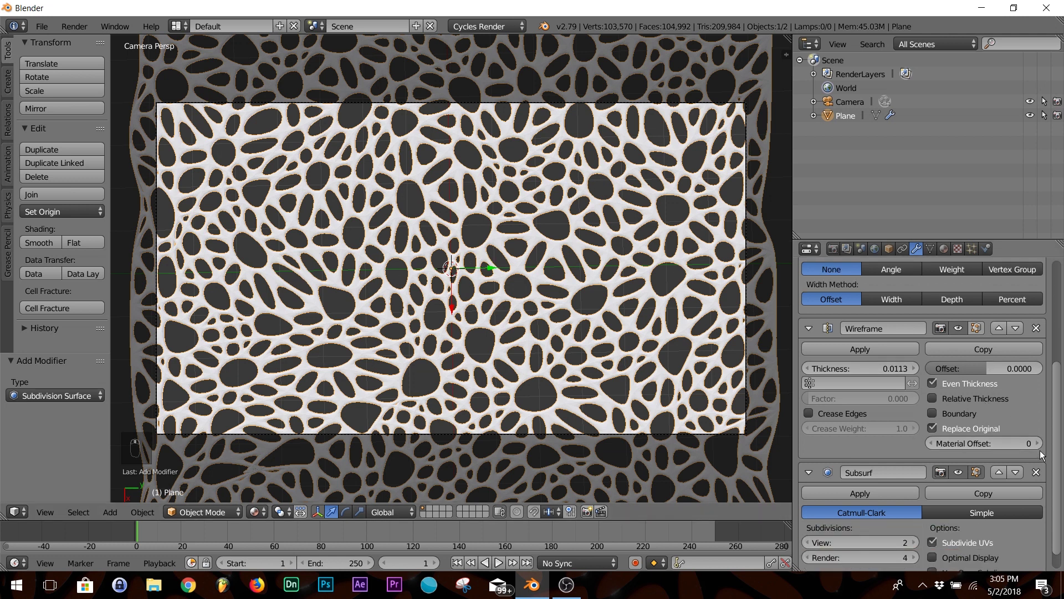
click(1036, 443)
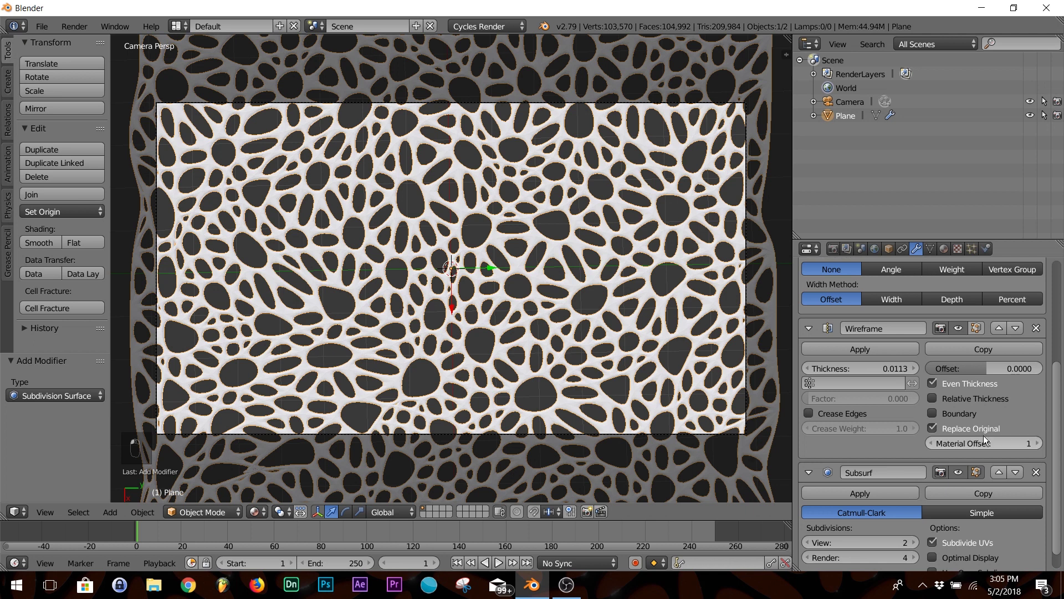
click(933, 428)
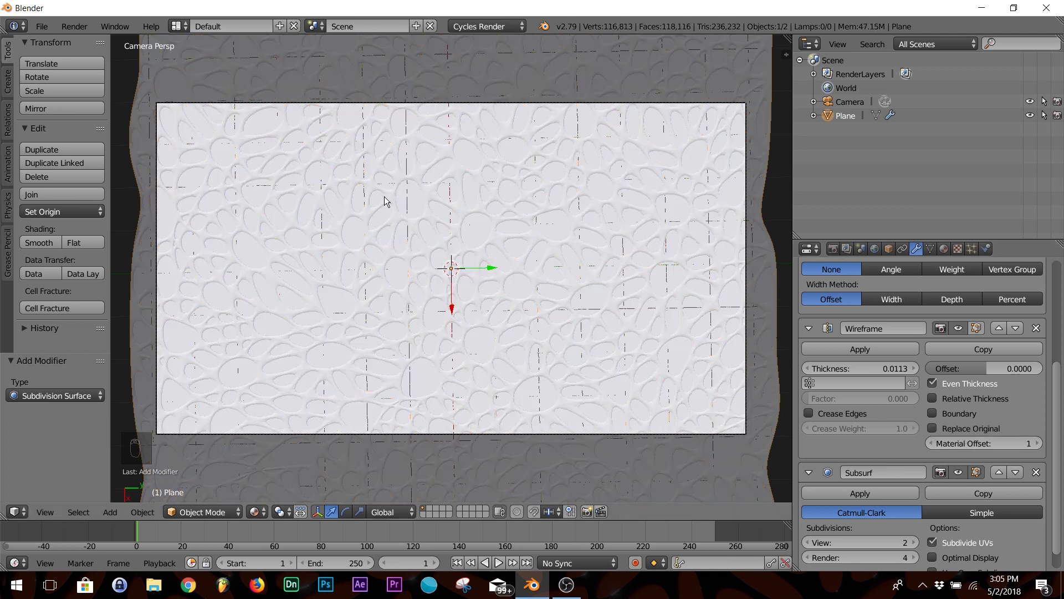
Add a Sun lamp with strength 20 and briefly preview the rendered lighting.
key(shift+a)
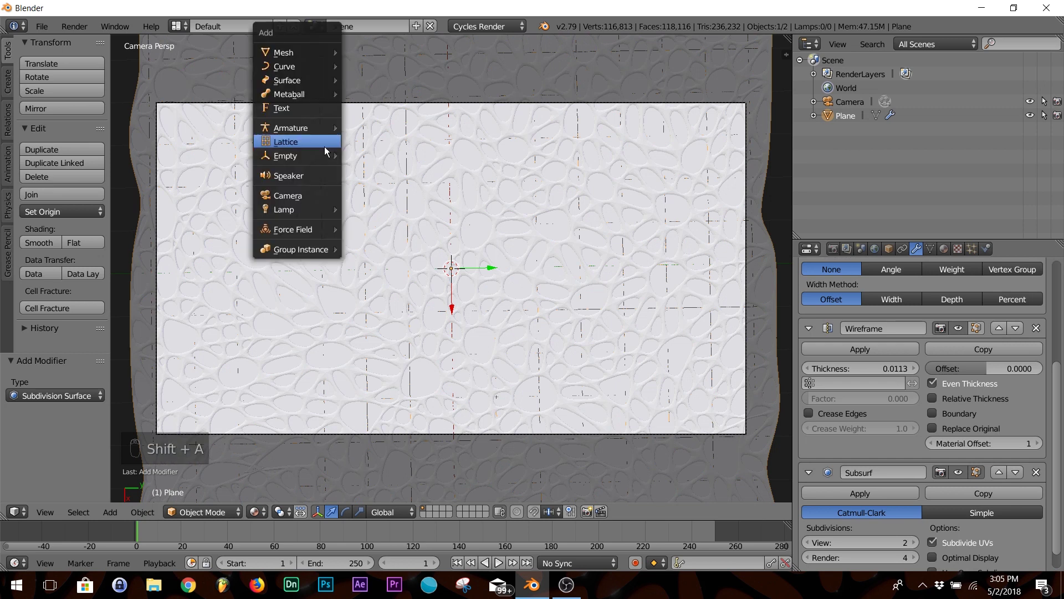
mouse_move(298, 208)
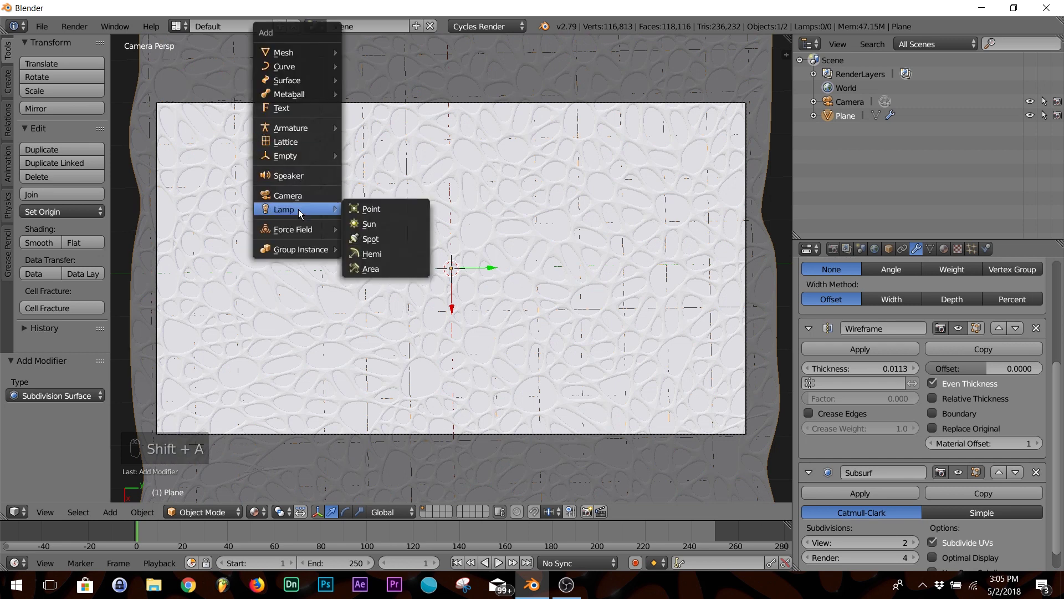
click(390, 224)
click(916, 248)
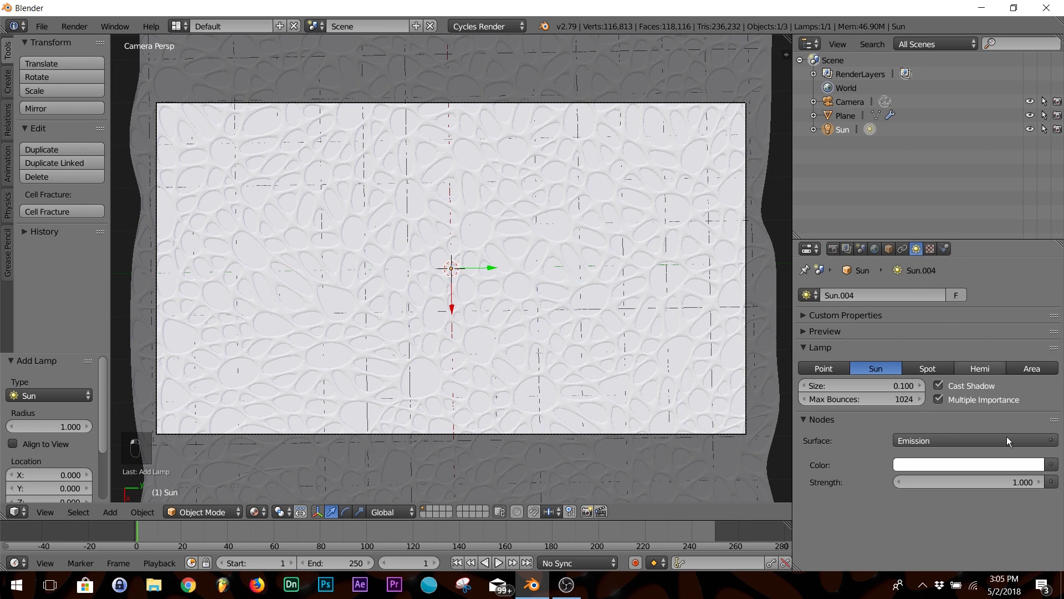
click(1015, 482)
text(20)
key(Return)
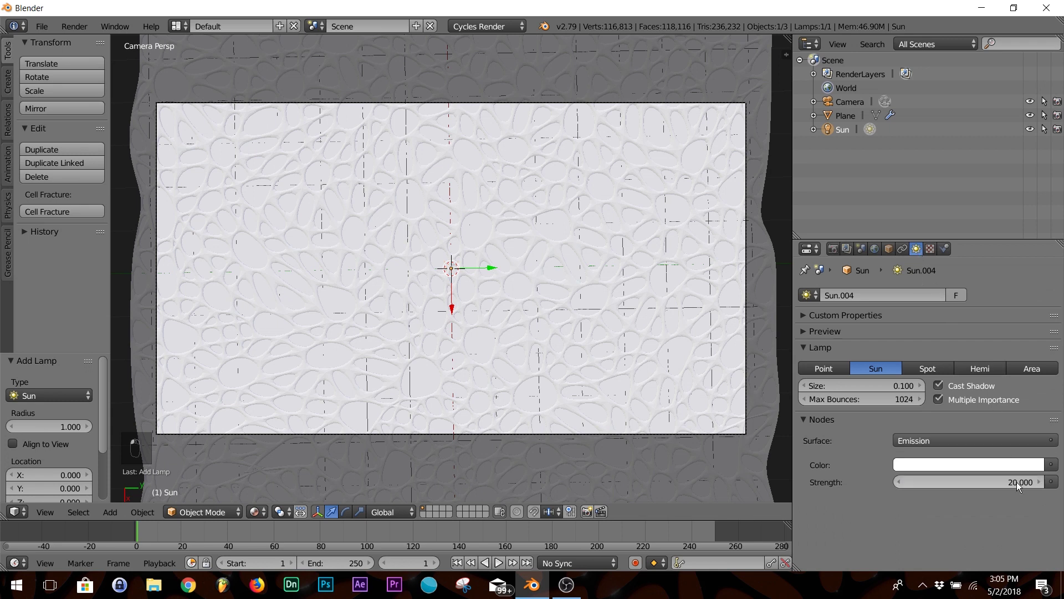
key(shift+z)
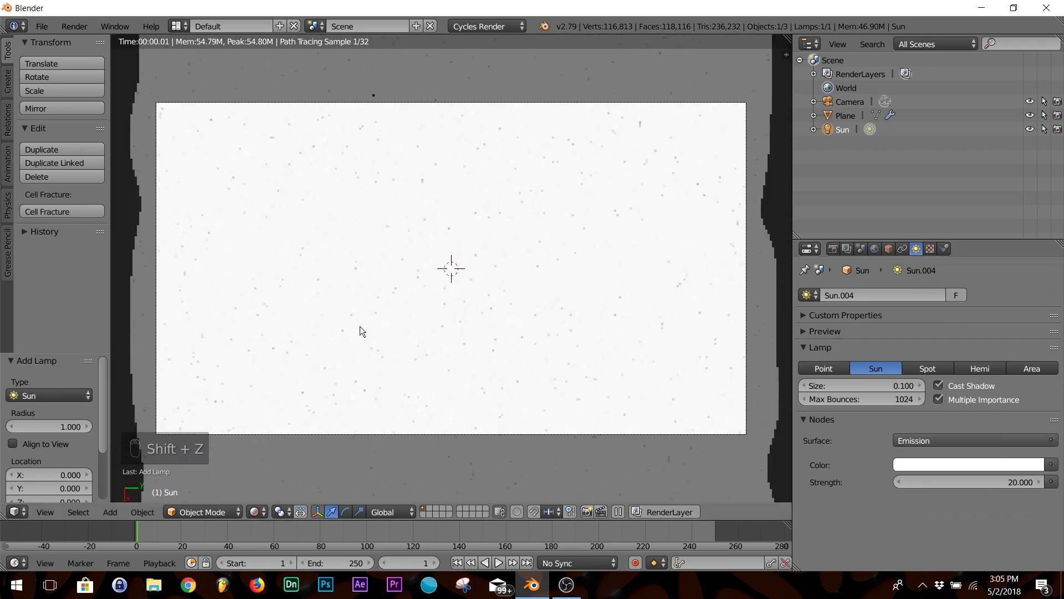
key(shift+z)
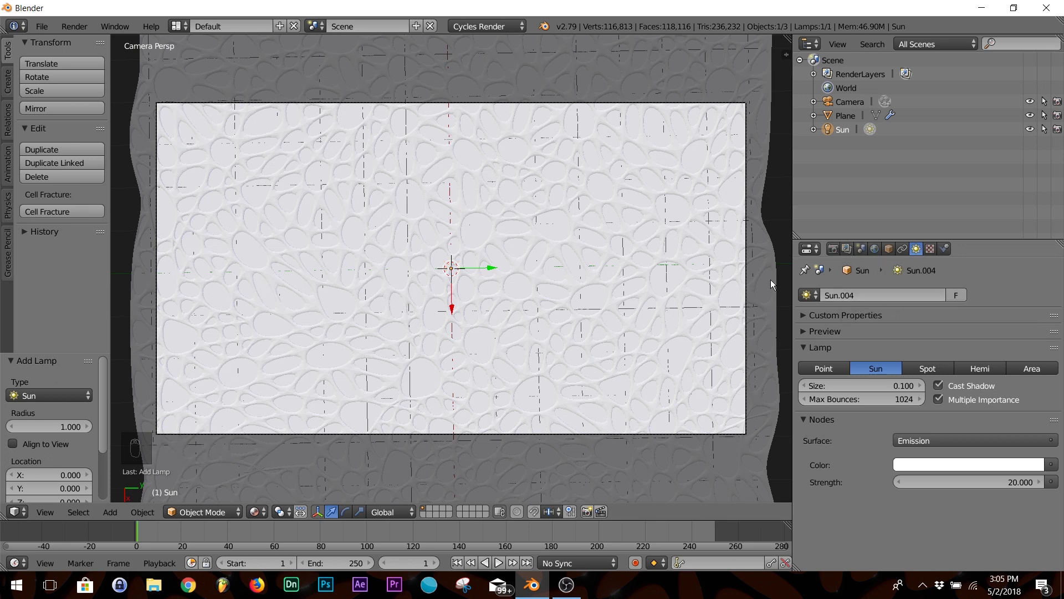
click(42, 26)
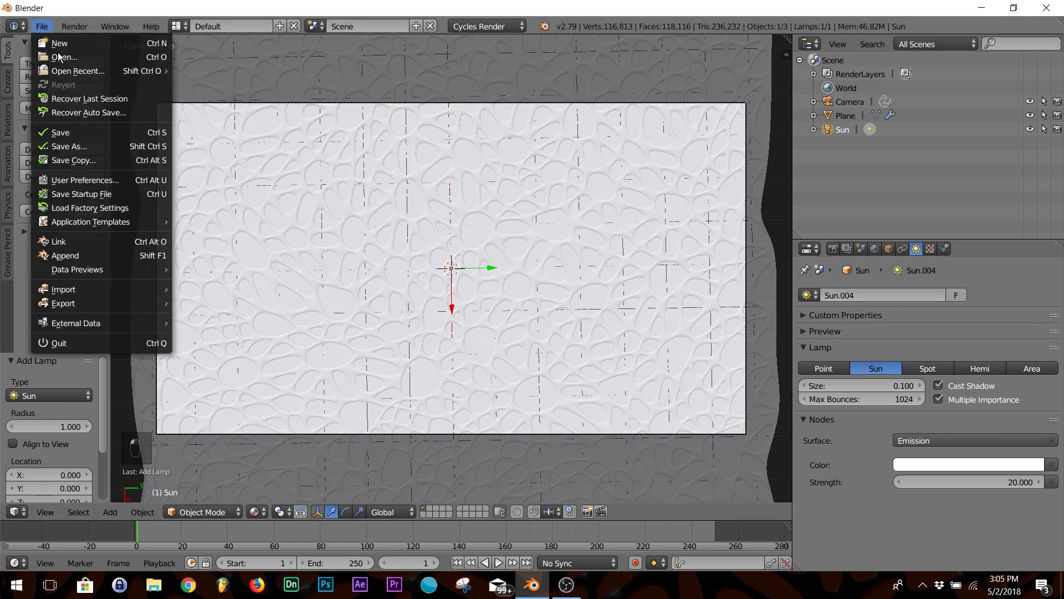
Confirm the Material Library add-on is enabled in Preferences, then select the plane.
click(78, 180)
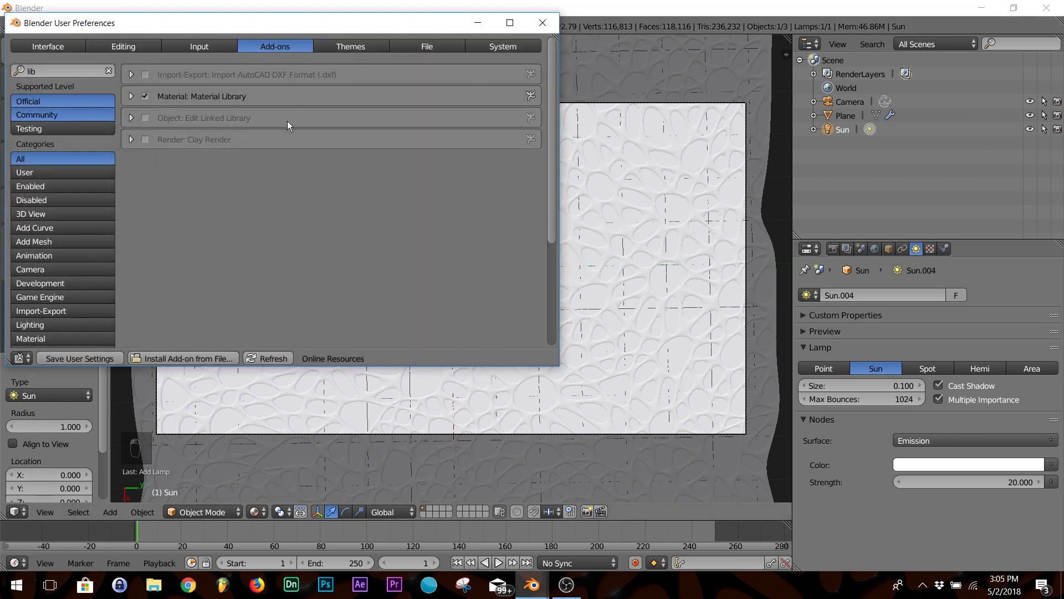
click(46, 70)
key(BackSpace)
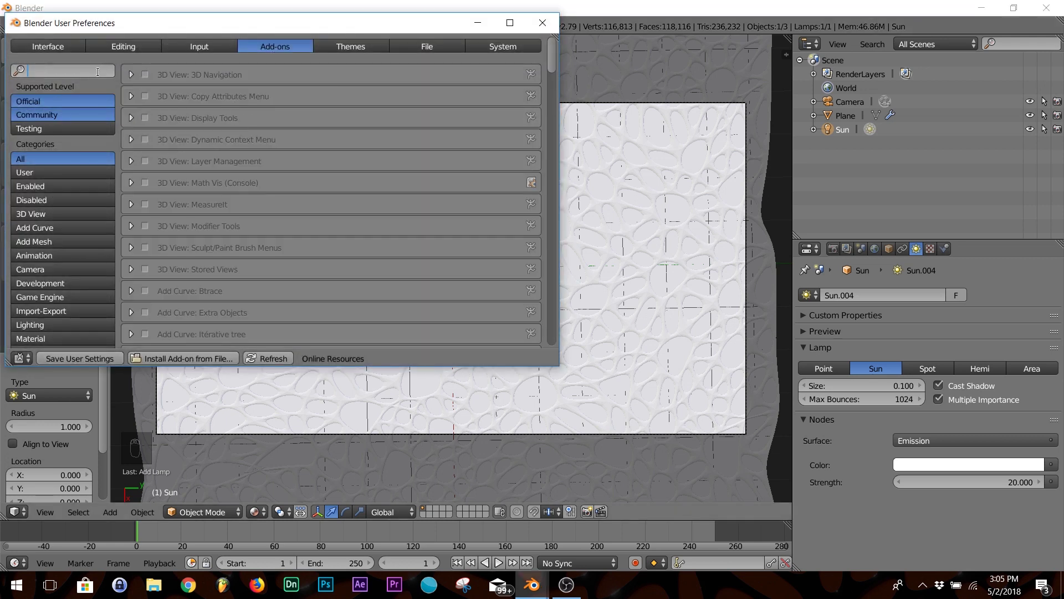
key(Escape)
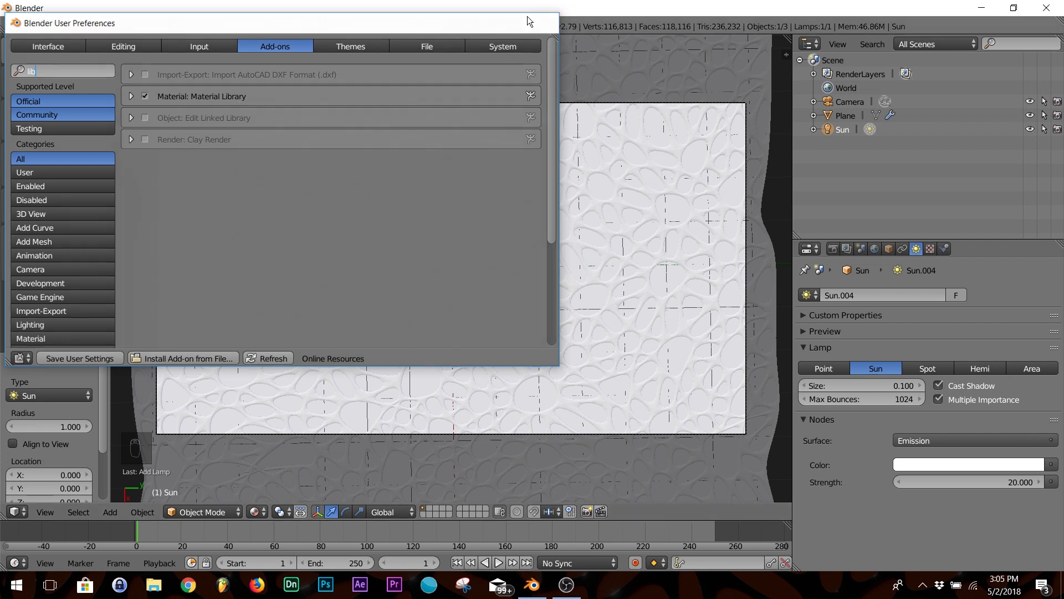
click(542, 22)
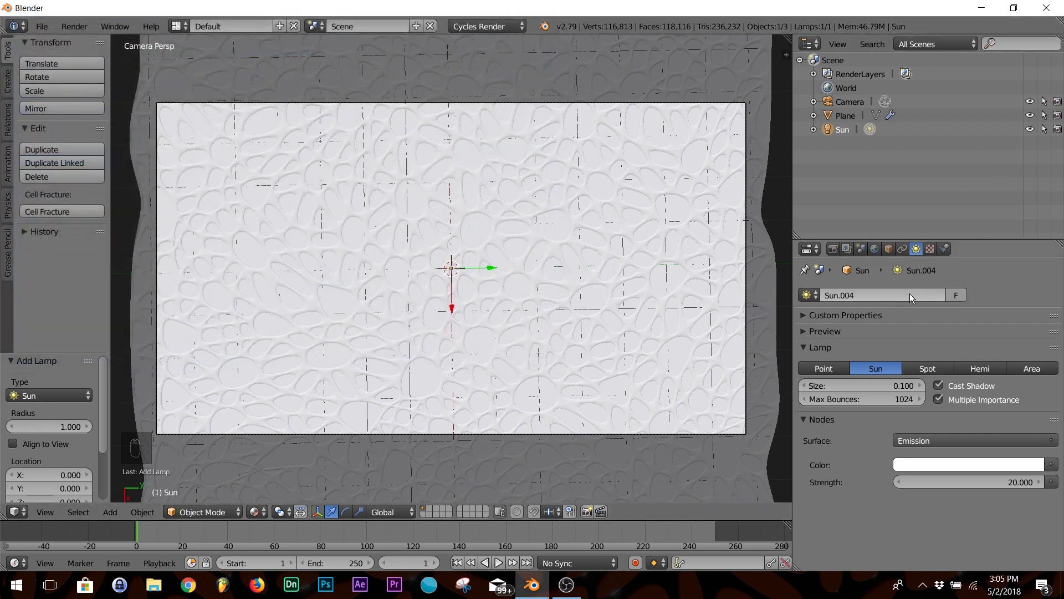
right_click(591, 303)
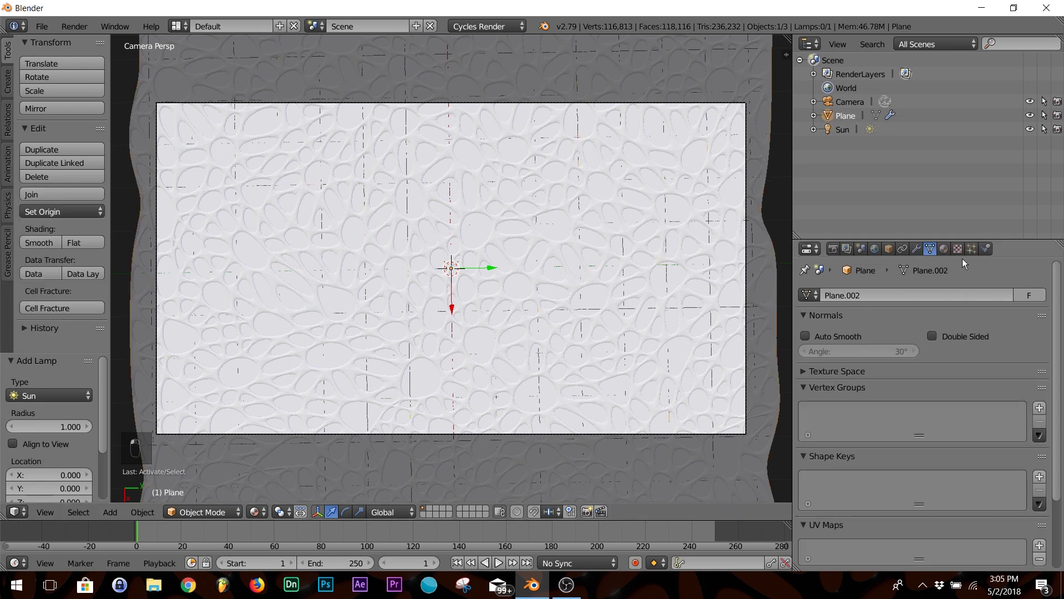
Create a new material for the plane, keeping Cycles Materials as the library.
click(944, 249)
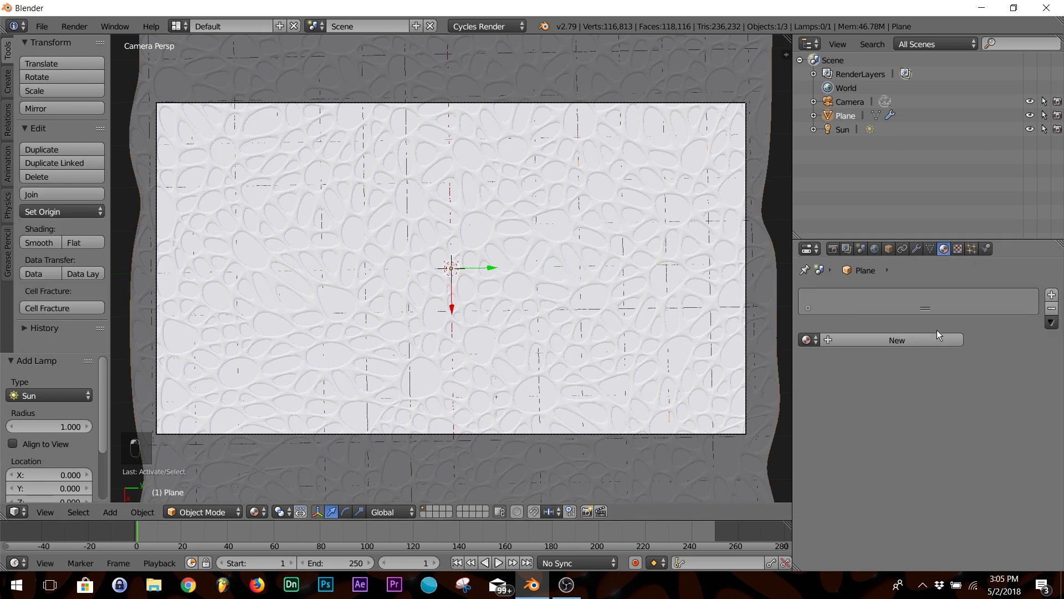
click(915, 341)
scroll(916, 378, down, 7)
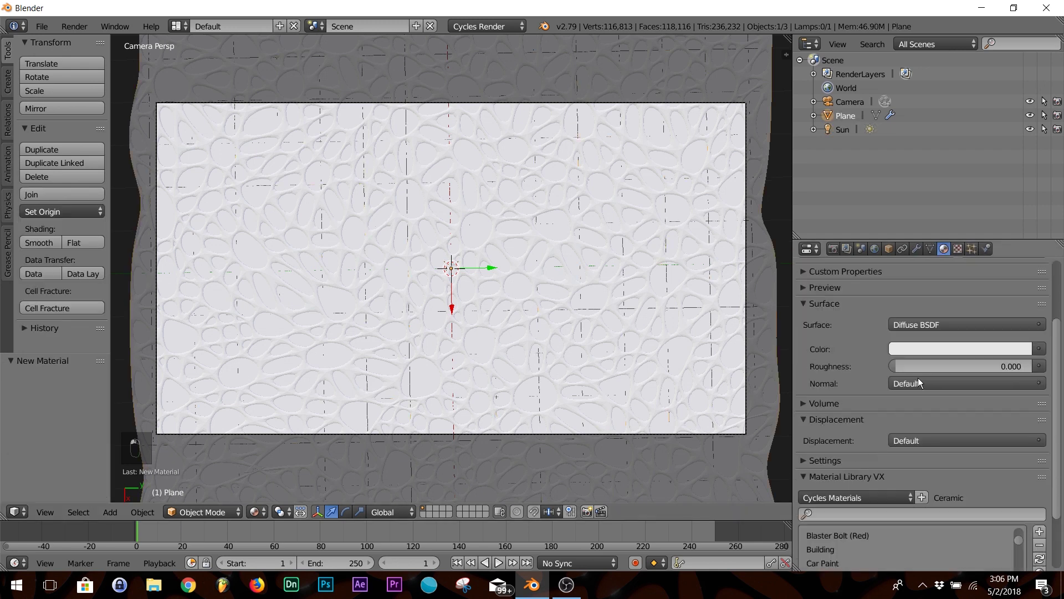
click(862, 415)
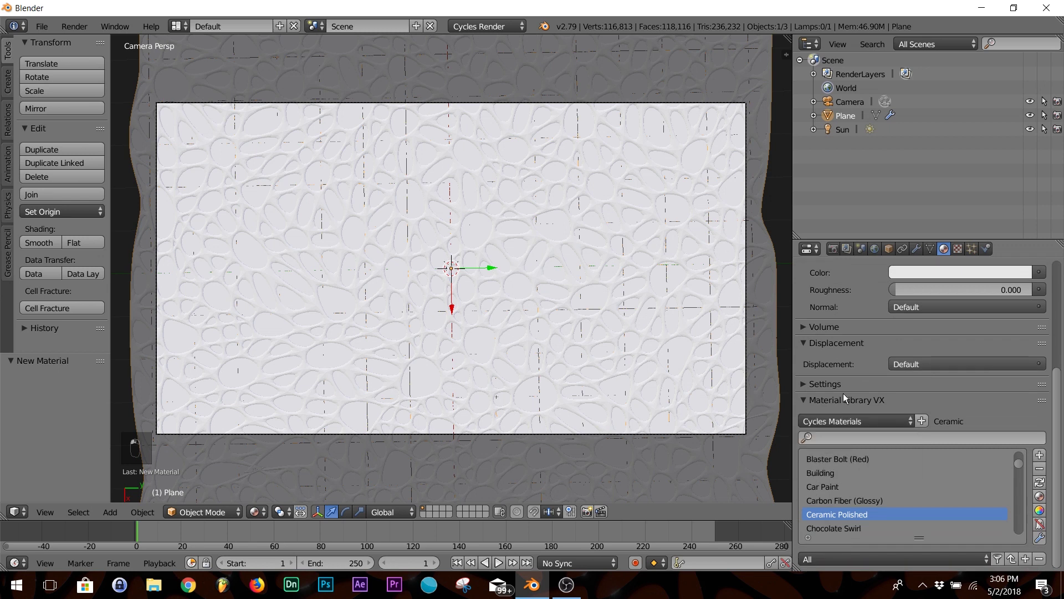
click(867, 421)
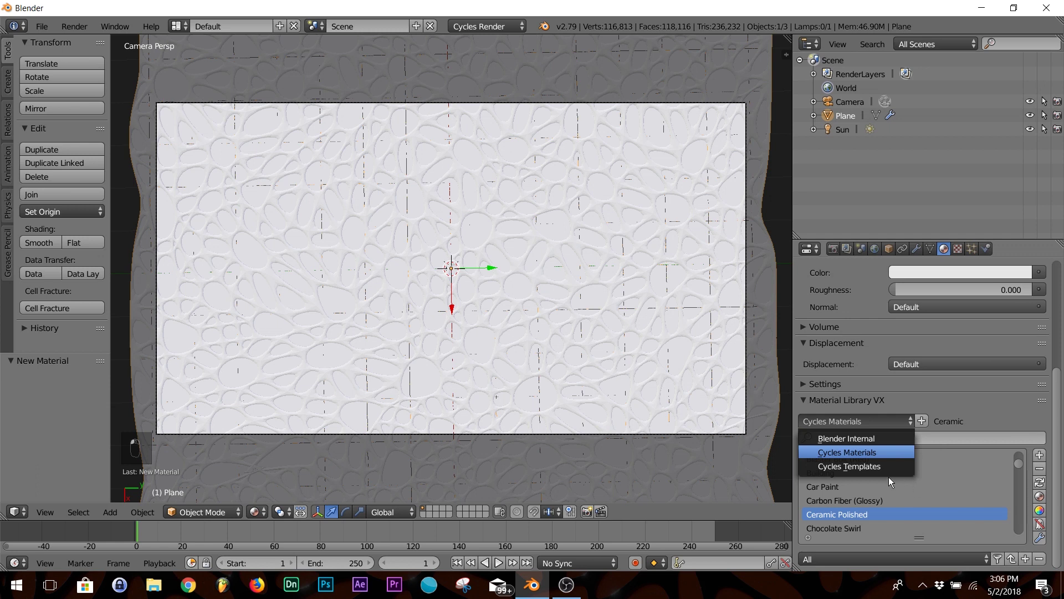
click(868, 457)
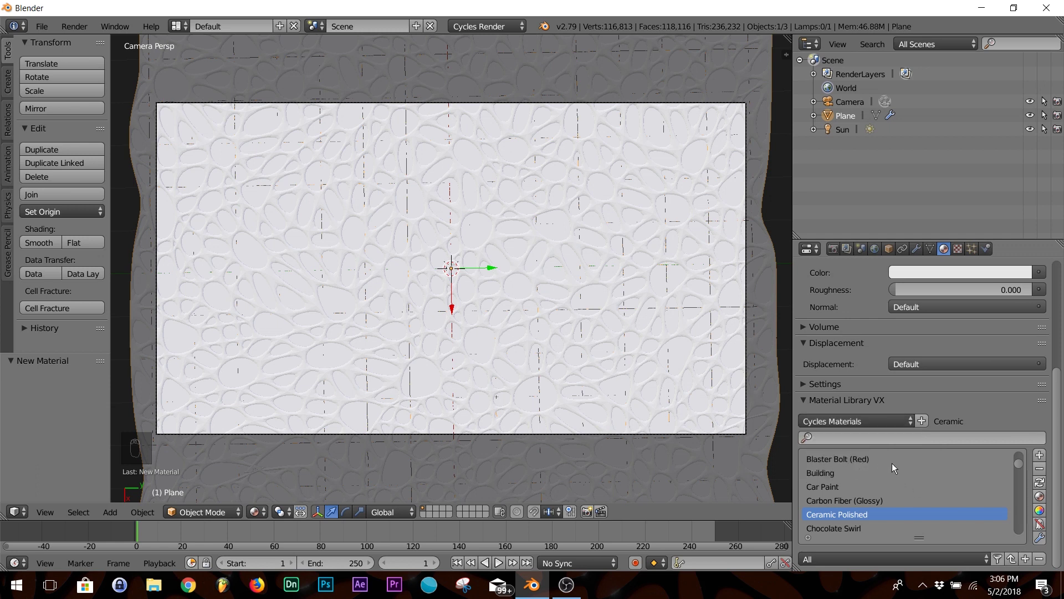
Apply the library's Car Paint material and add a second empty material slot.
scroll(932, 477, up, 5)
scroll(932, 478, down, 4)
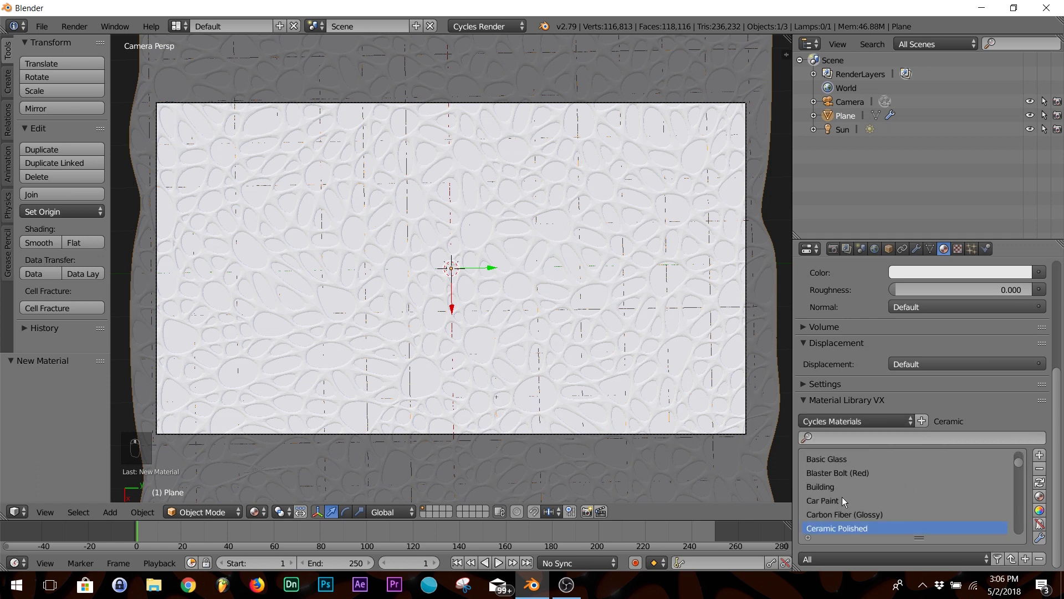
click(822, 500)
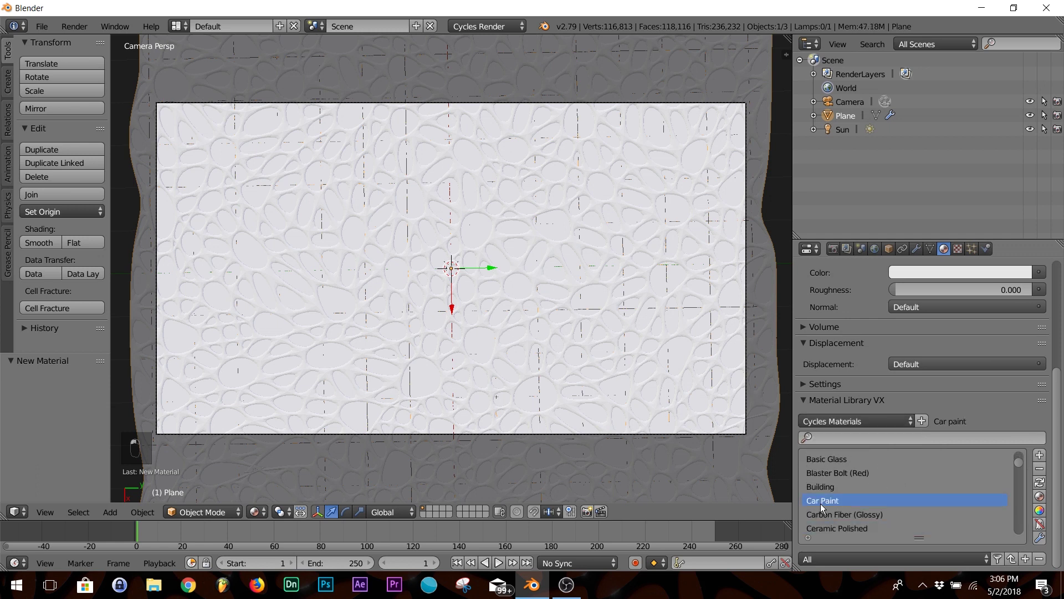
click(1038, 510)
scroll(966, 342, up, 5)
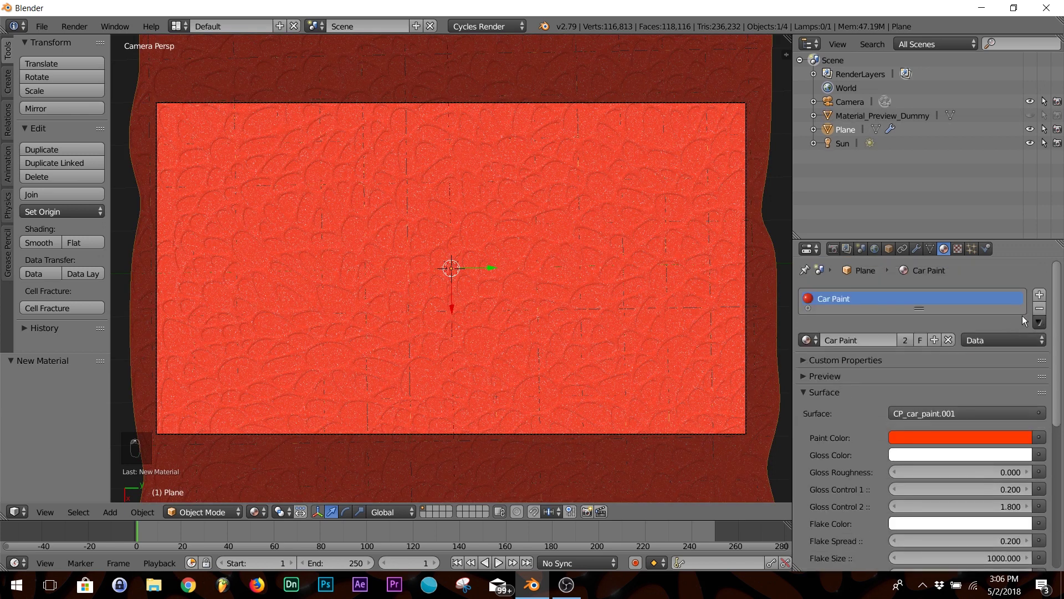
click(1039, 296)
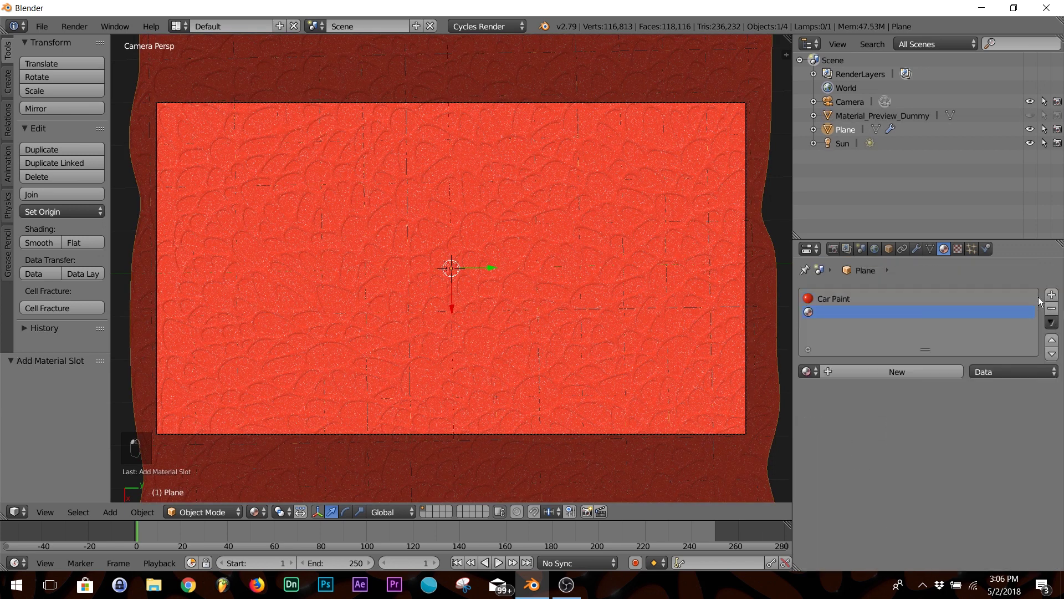
Fill the second material slot with the library's Ceramic Polished material.
click(890, 371)
scroll(929, 401, down, 1)
scroll(929, 401, down, 6)
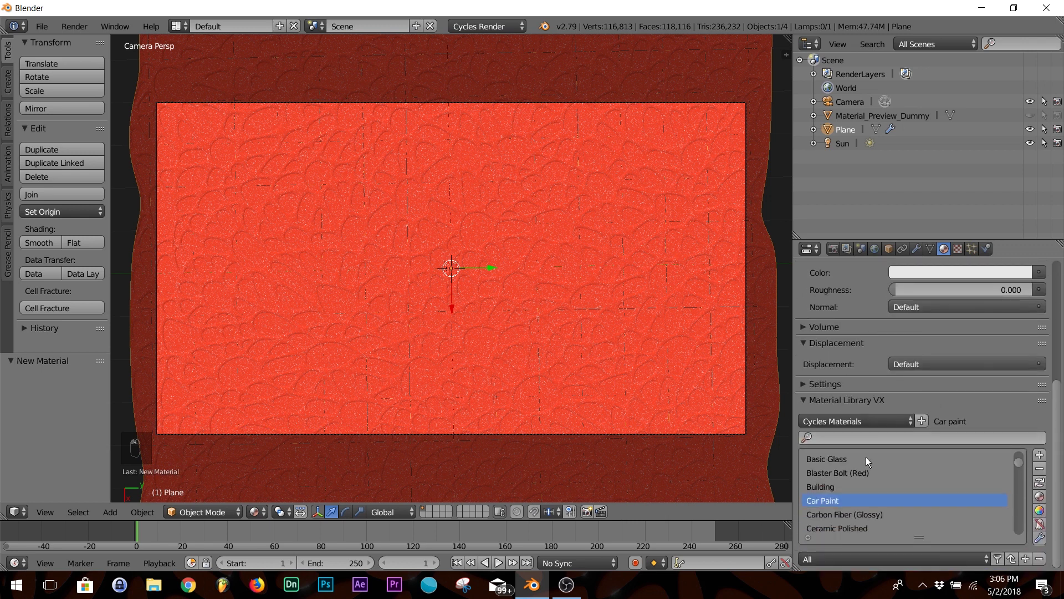
click(1039, 501)
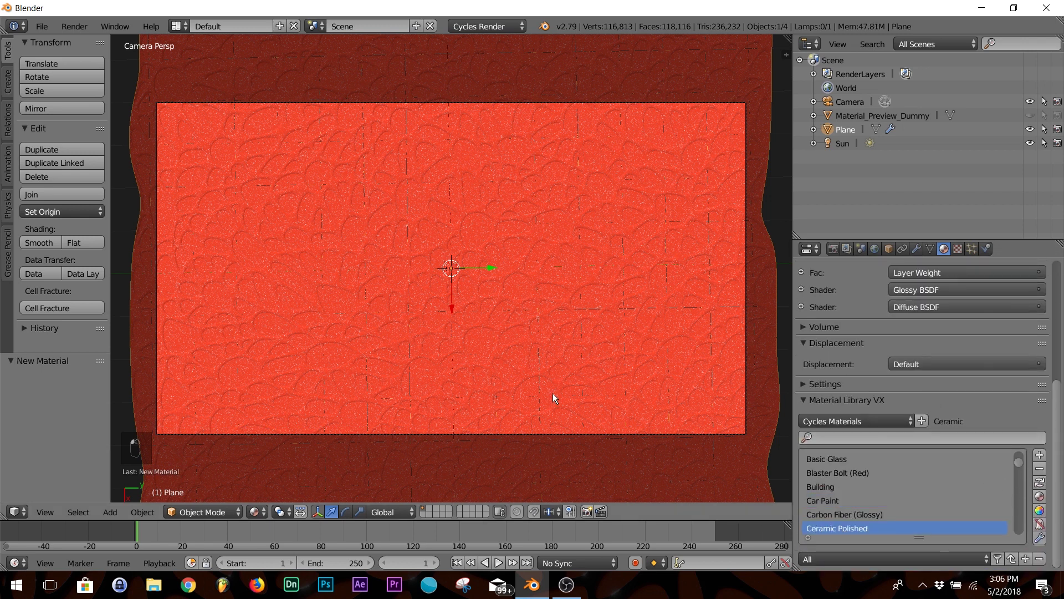
scroll(963, 377, up, 7)
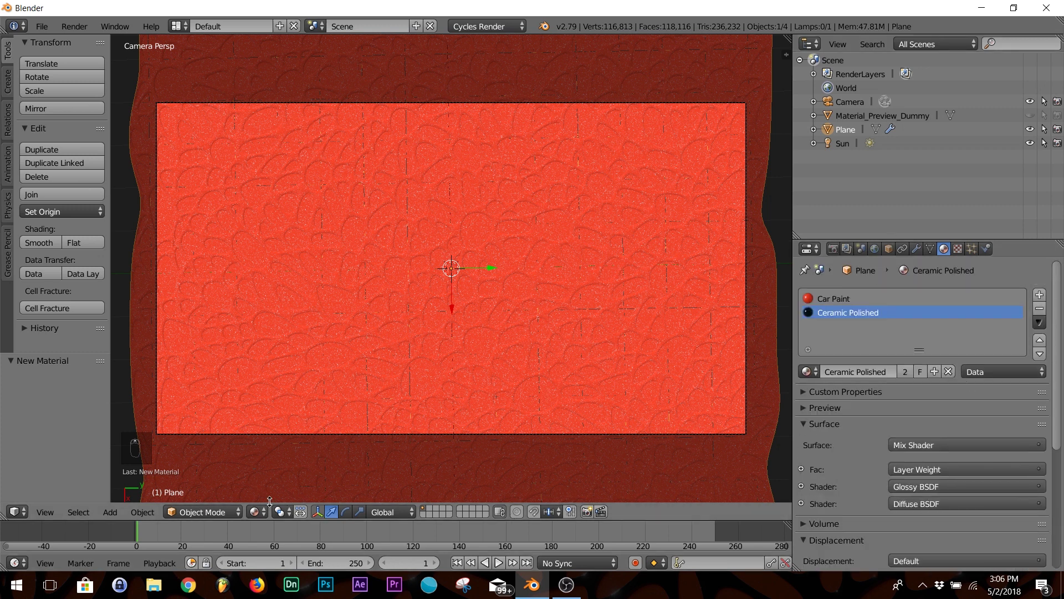
Set the viewport shading to Material.
click(255, 512)
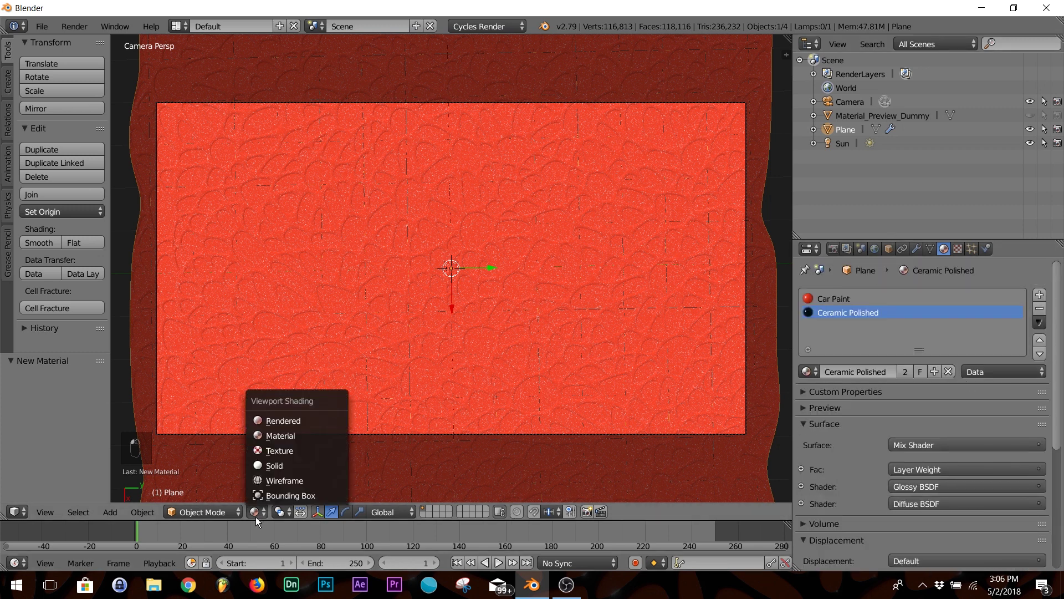
click(290, 438)
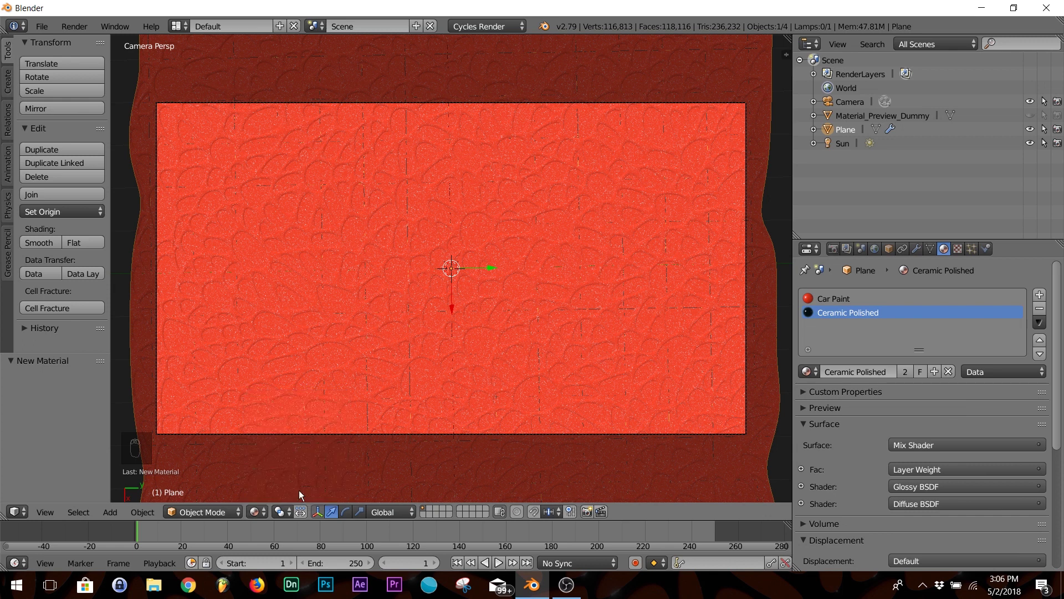
click(917, 248)
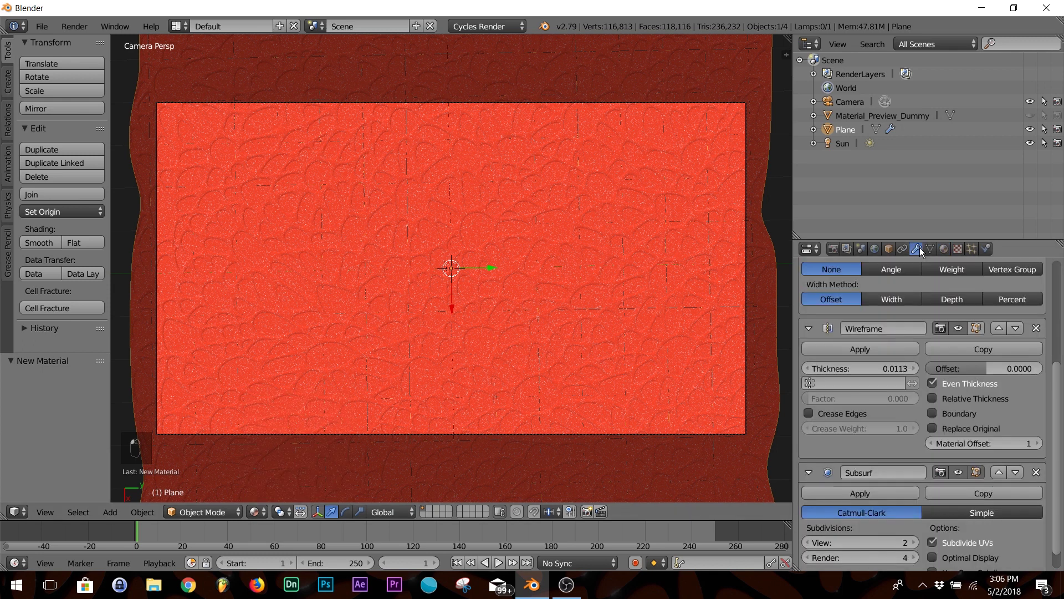
Raise the Wireframe Material Offset to 2 and preview the red cells with dark outlines rendered.
click(1036, 443)
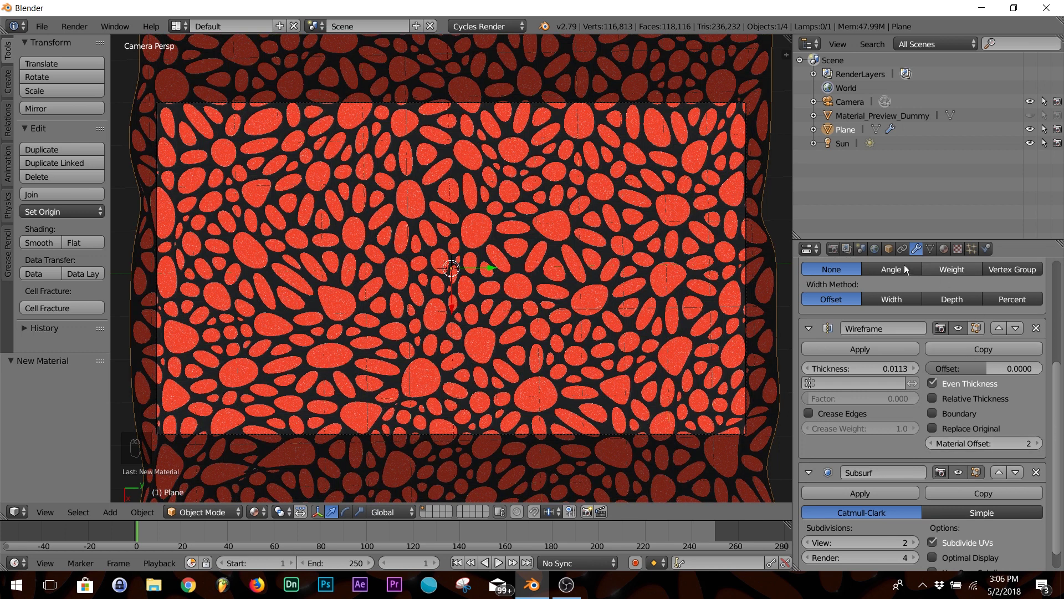
scroll(917, 351, up, 5)
scroll(916, 352, up, 1)
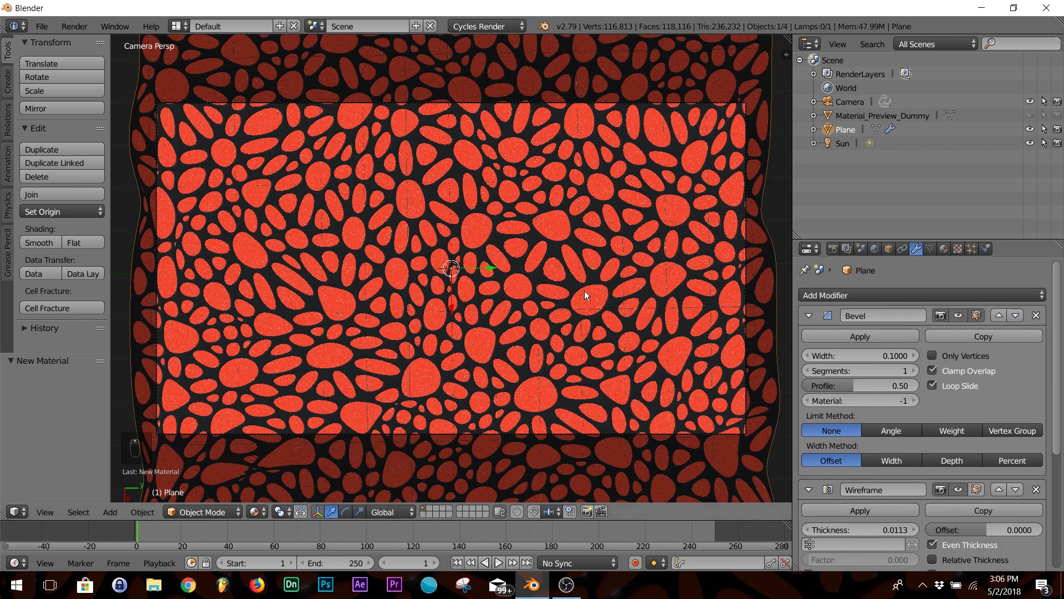
key(shift+z)
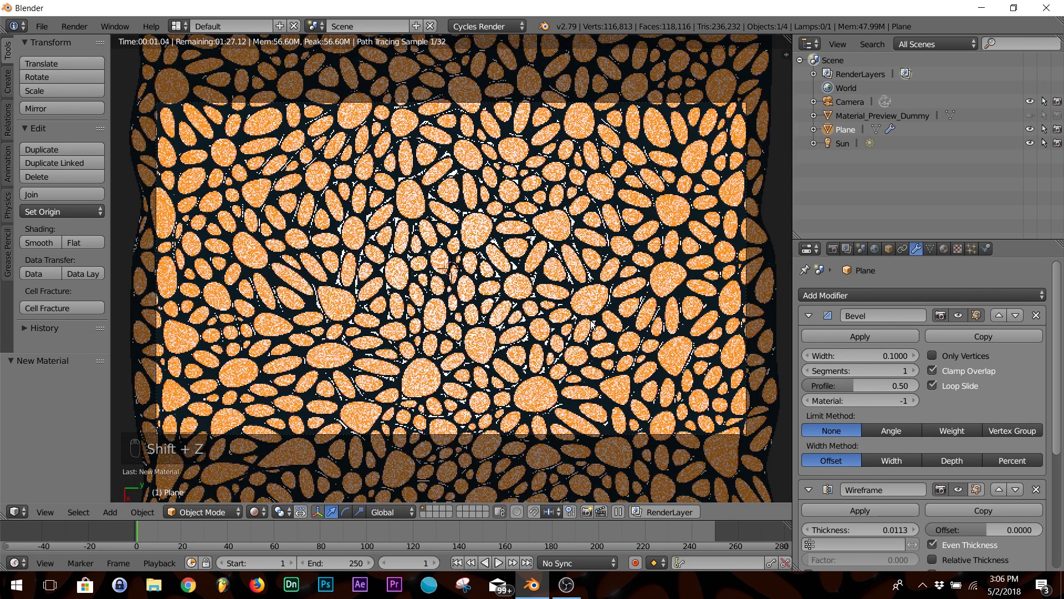
Leave the rendered preview and show the Render properties: 1920×1080 at 100%, 24 fps.
key(shift+z)
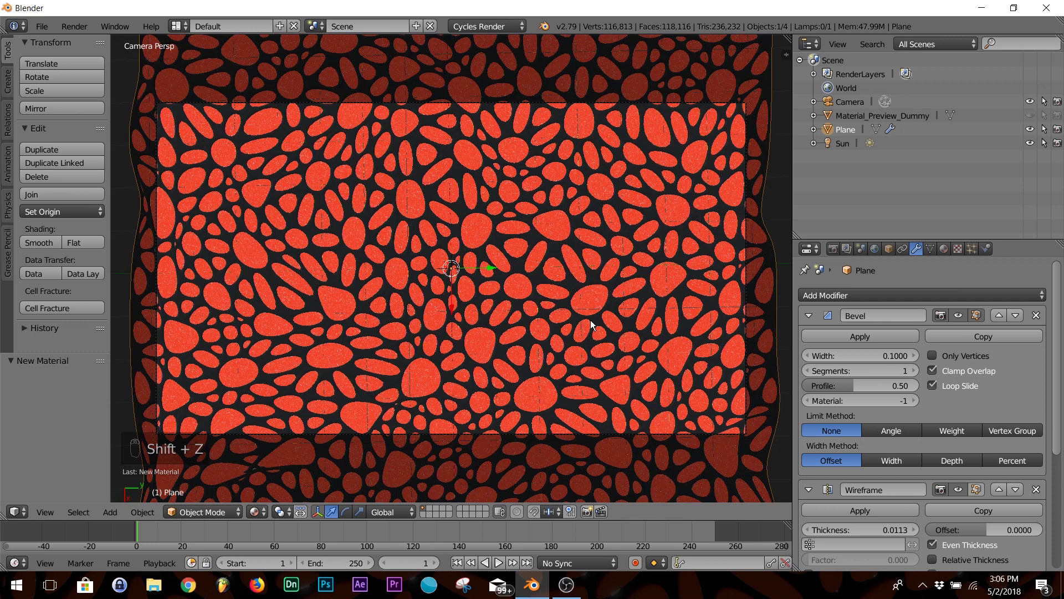
click(831, 250)
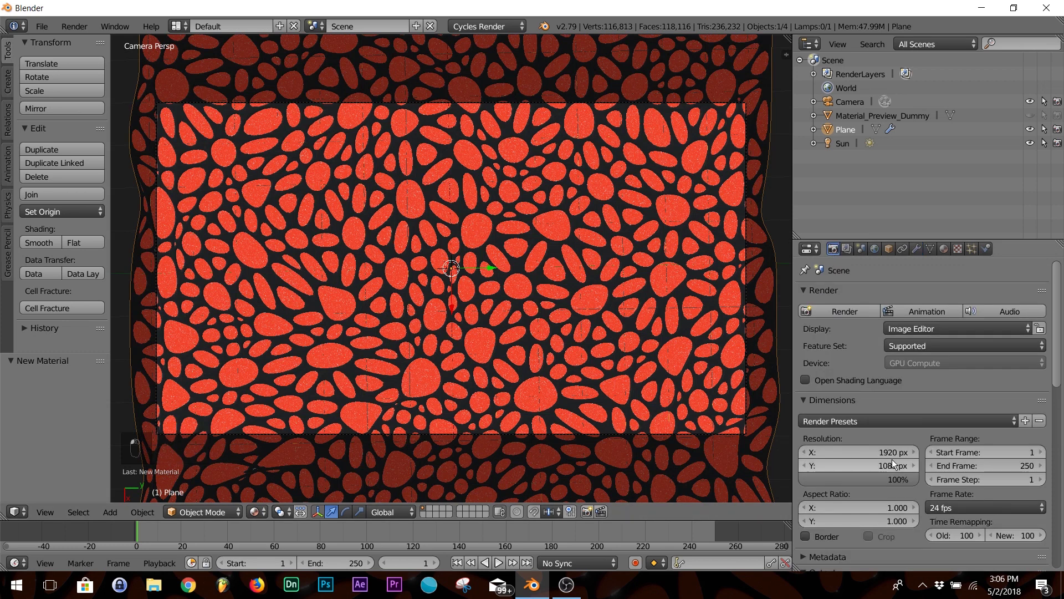